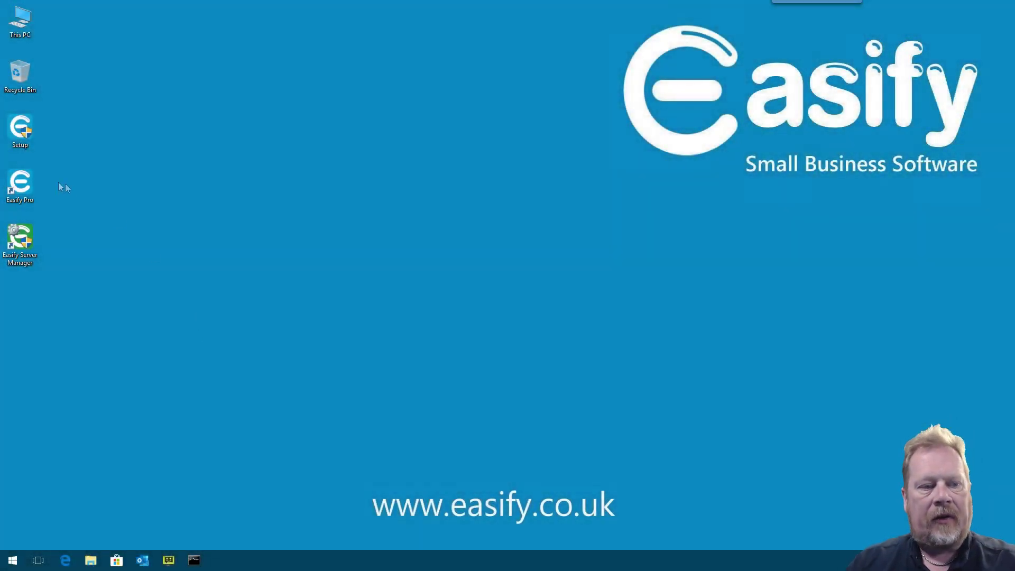
Launch Easify Pro from its desktop shortcut.
{"action": "double_click", "coordinate": [27, 183]}
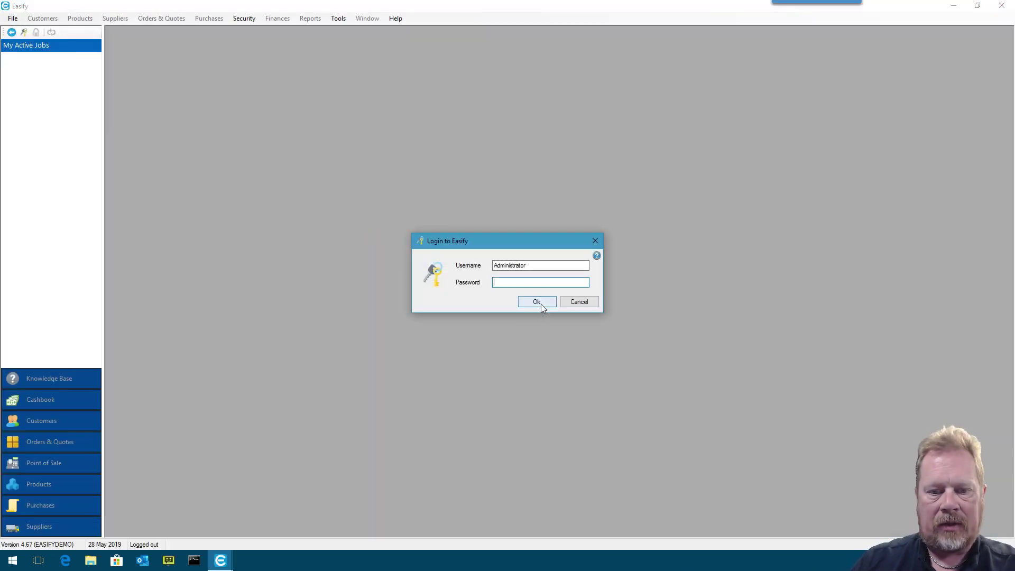
Log in as administrator and open Tools > VAT Settings, positioned near the top of the screen.
{"action": "left_click", "coordinate": [540, 302]}
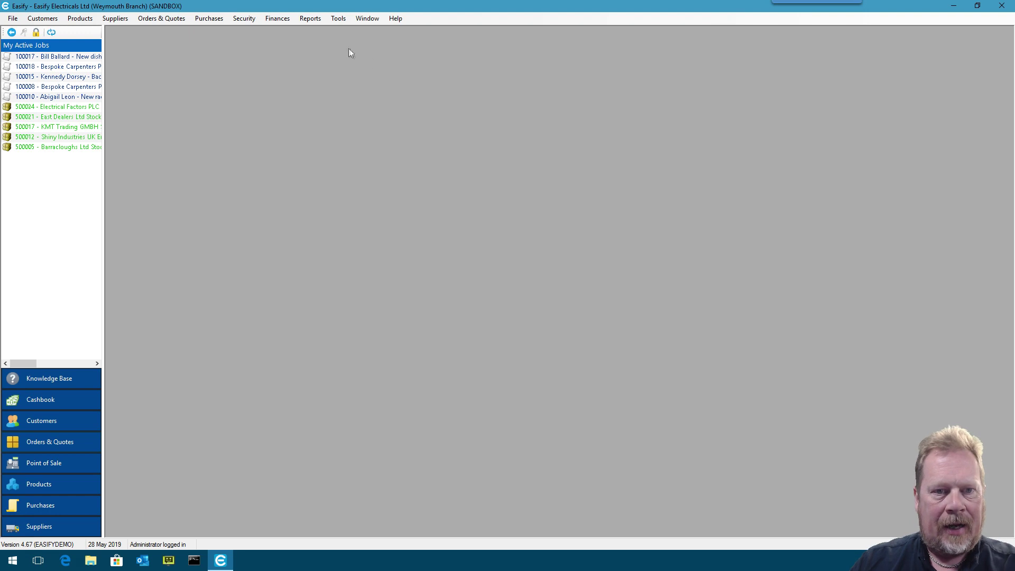
{"action": "left_click", "coordinate": [341, 19]}
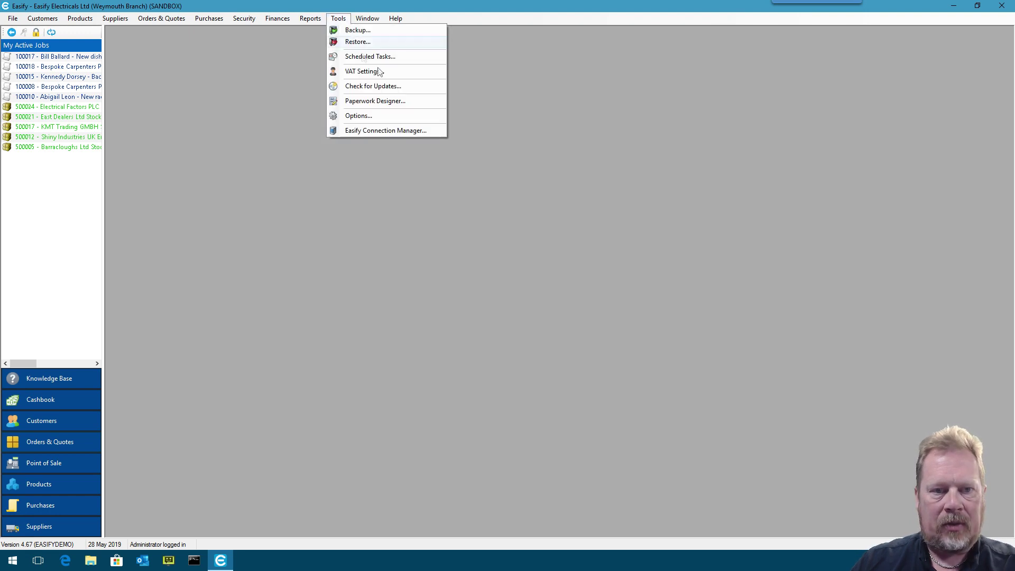
{"action": "left_click", "coordinate": [399, 73]}
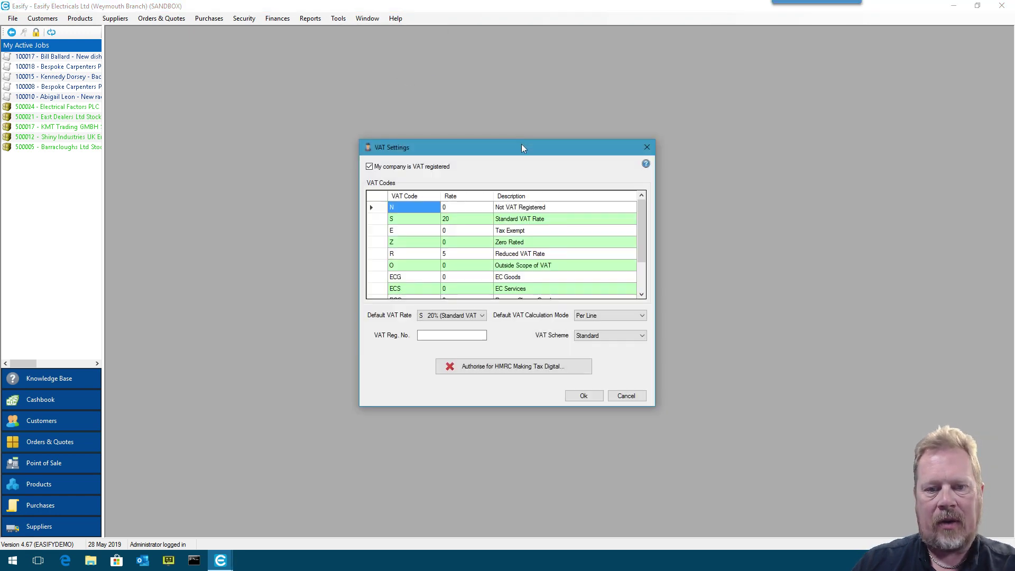
{"action": "left_click_drag", "start_coordinate": [521, 144], "coordinate": [524, 81]}
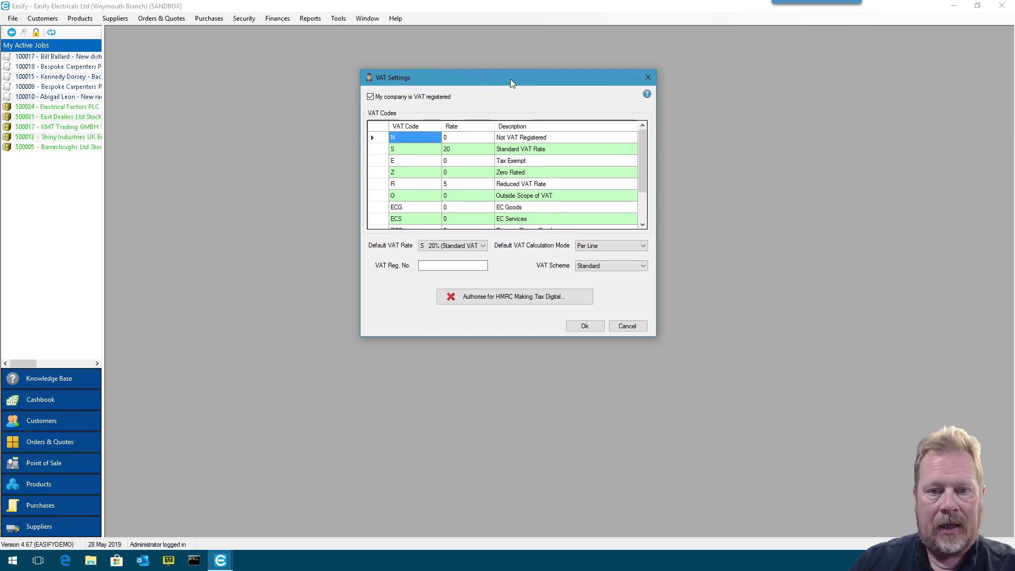
{"action": "left_click_drag", "start_coordinate": [511, 82], "coordinate": [513, 75]}
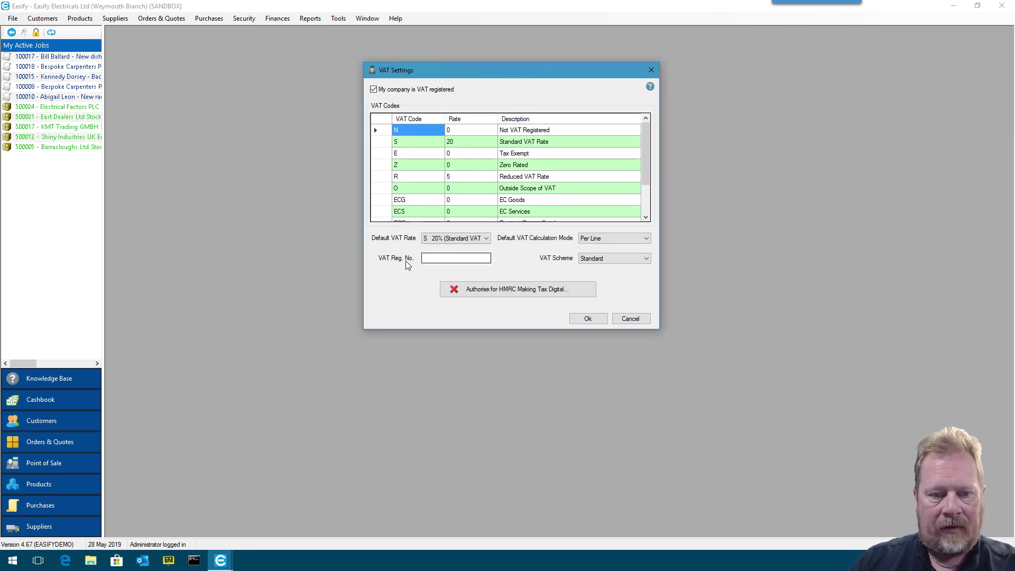
{"action": "left_click", "coordinate": [467, 259]}
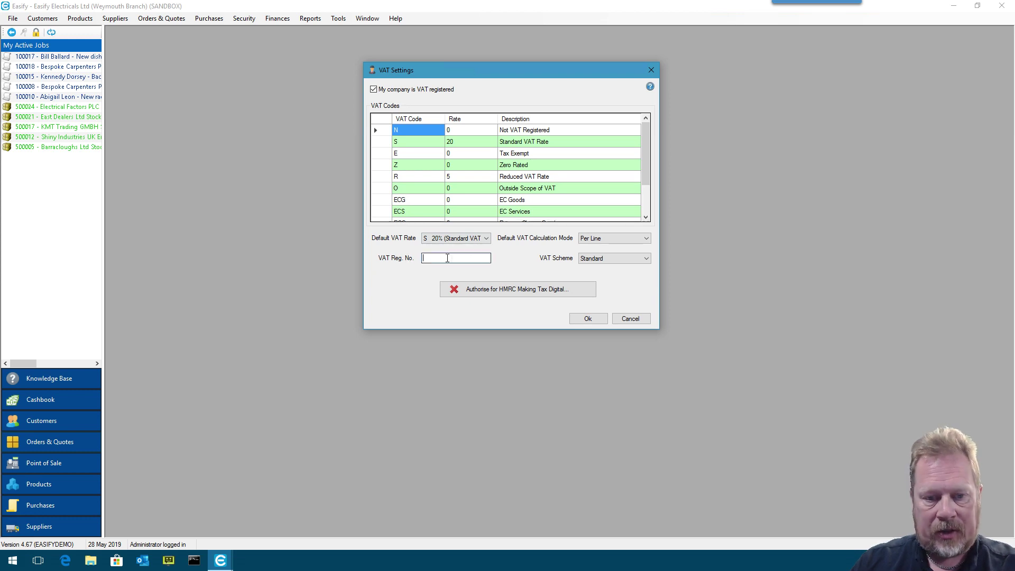
Paste the VAT registration number without the GB prefix, then start HMRC Making Tax Digital authorisation.
{"action": "left_click", "coordinate": [464, 258]}
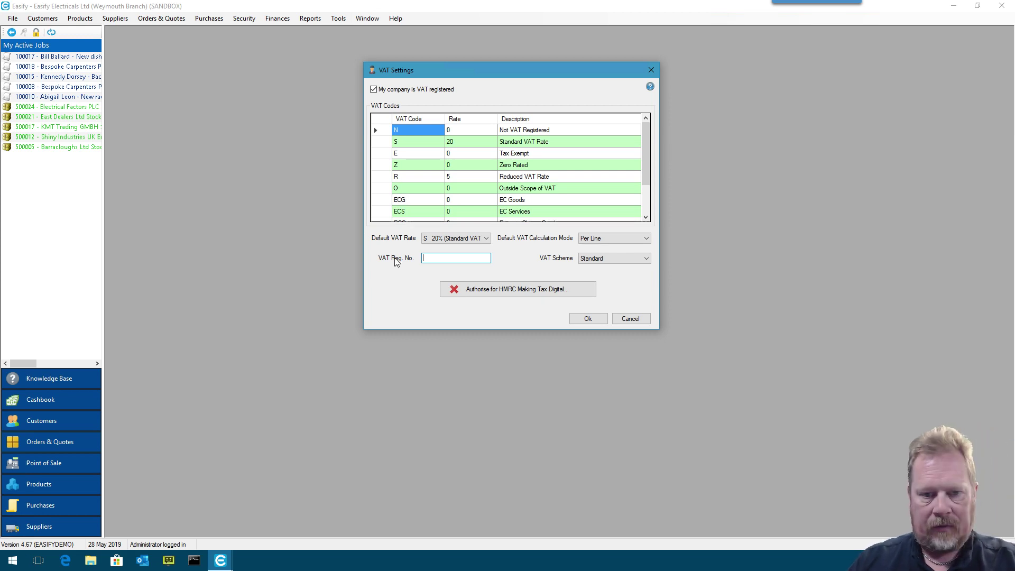
{"action": "type", "text": "562447435"}
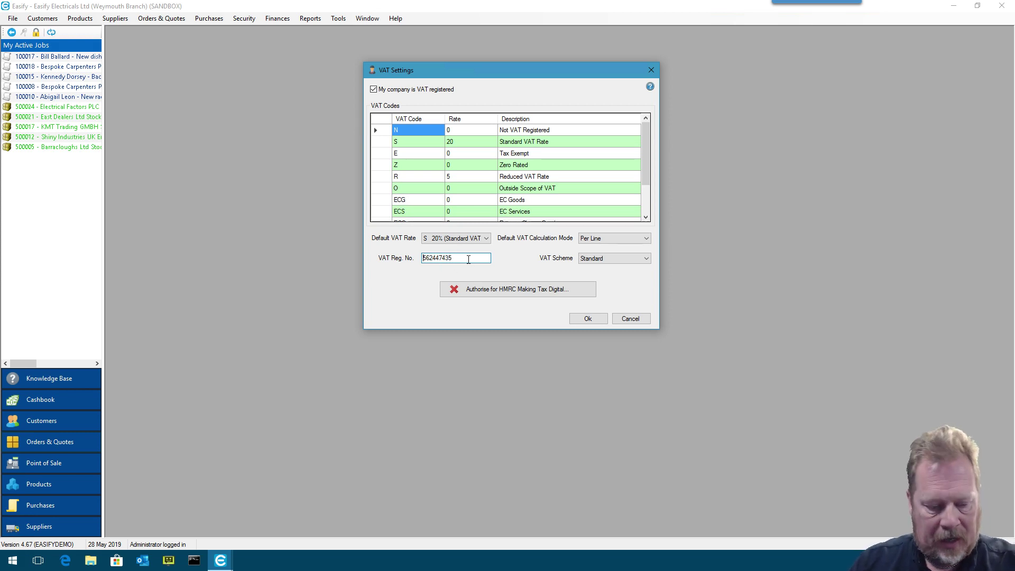
{"action": "type", "text": "GB"}
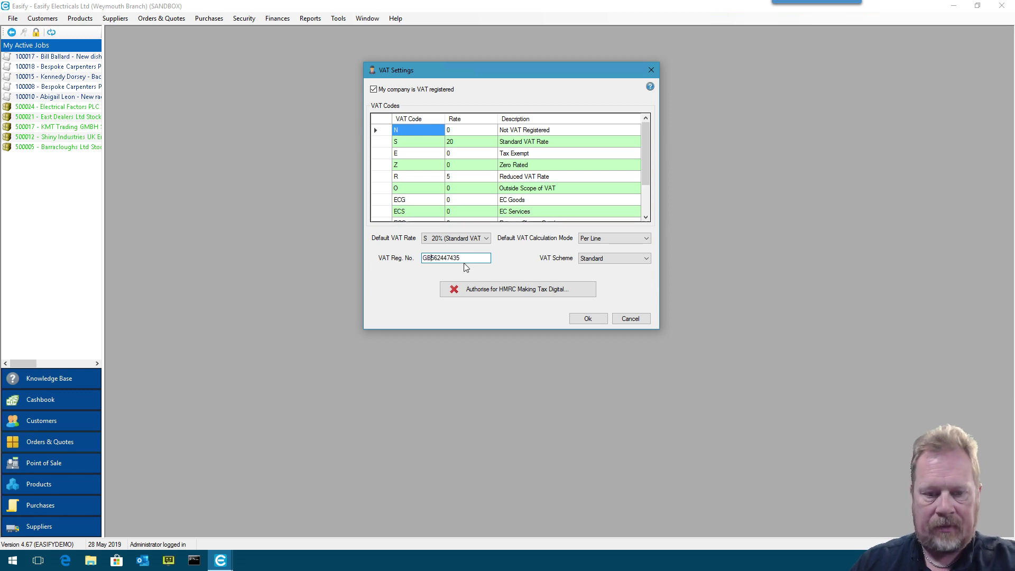
{"action": "key", "text": "ctrl+z"}
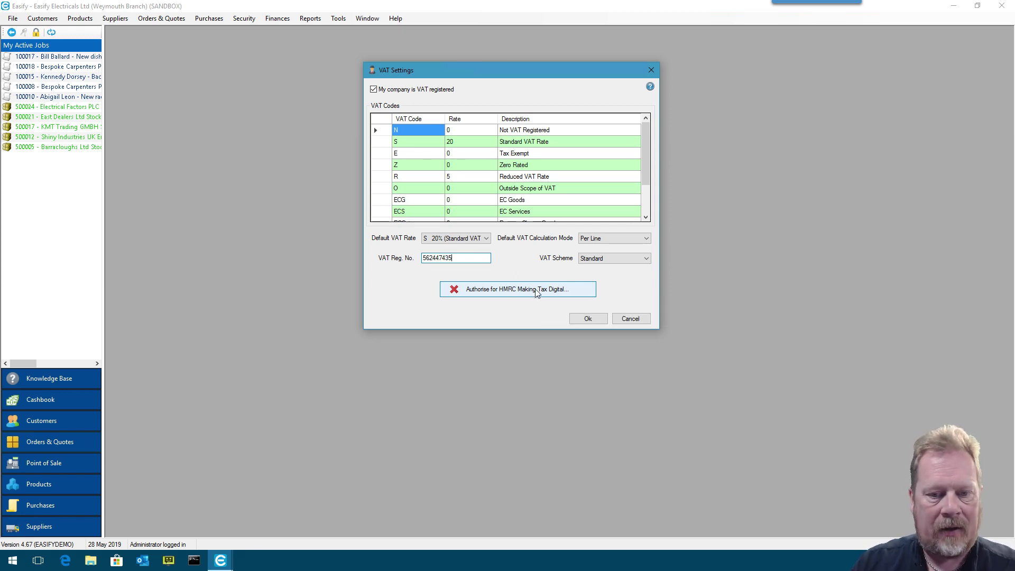
{"action": "left_click", "coordinate": [536, 290]}
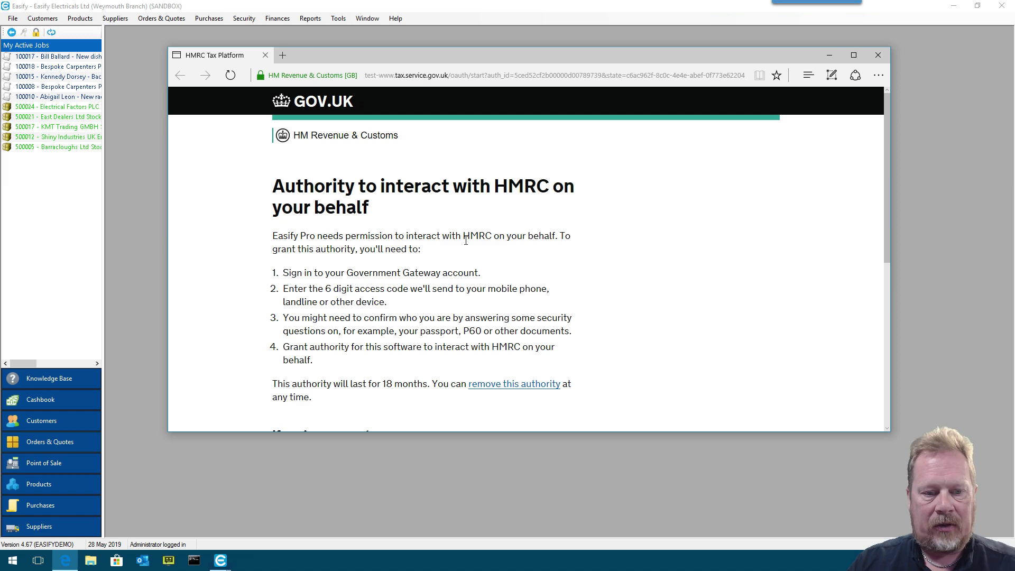
Continue past the HMRC start page and sign in with the test user credentials.
{"action": "scroll", "coordinate": [466, 240], "scroll_direction": "down", "scroll_amount": 1}
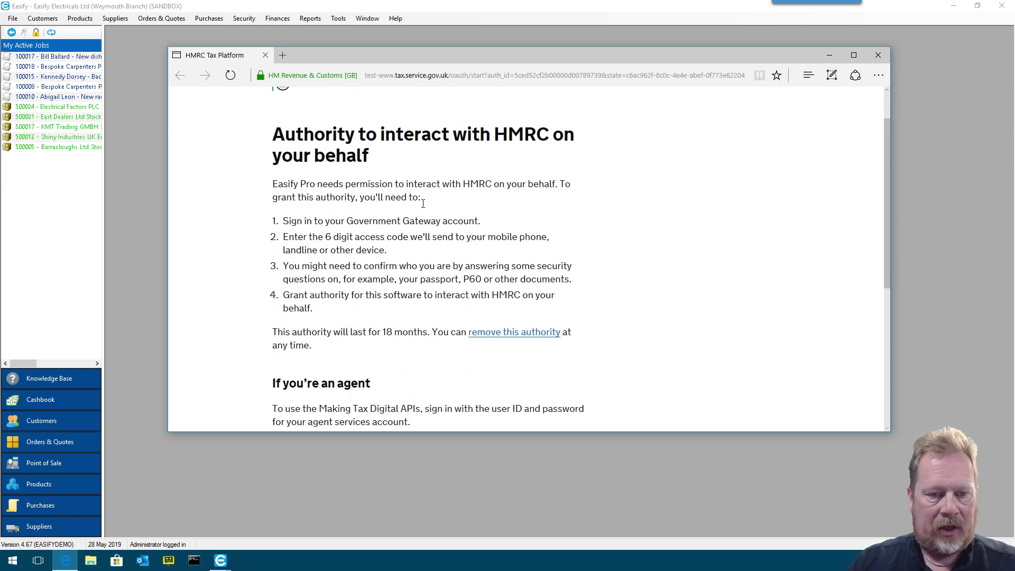
{"action": "scroll", "coordinate": [423, 207], "scroll_direction": "down", "scroll_amount": 4}
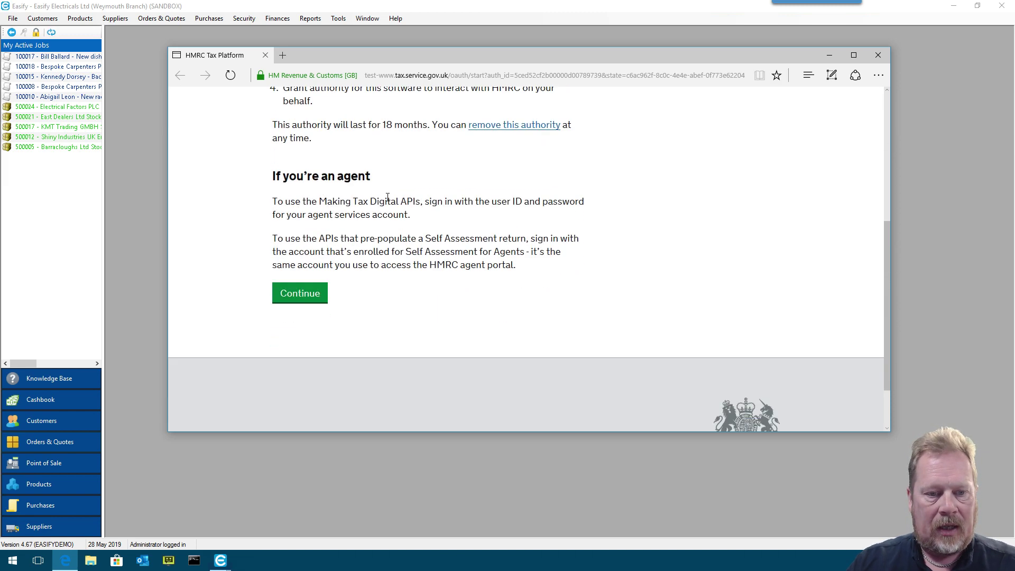
{"action": "left_click", "coordinate": [303, 294]}
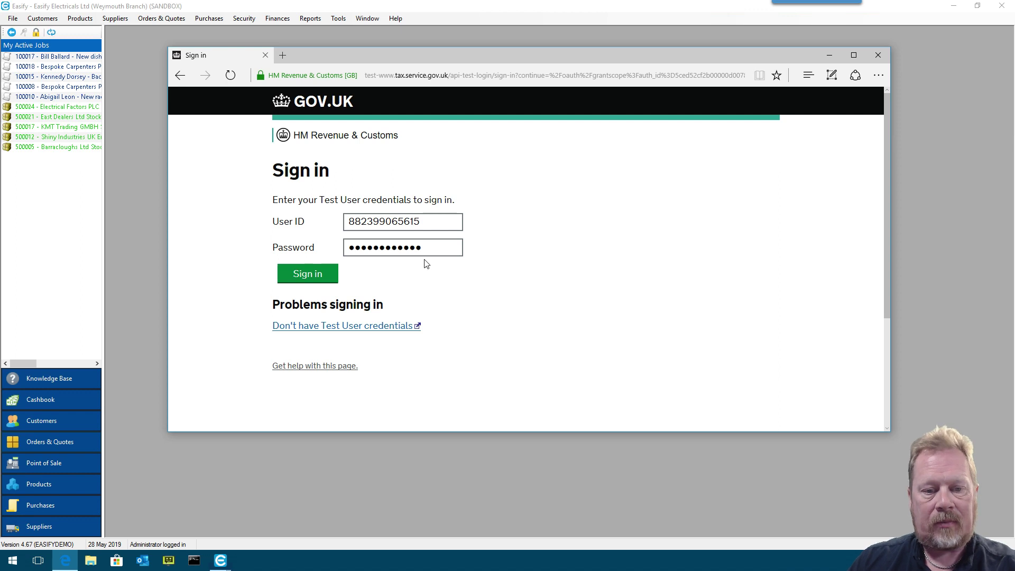
{"action": "left_click", "coordinate": [312, 279]}
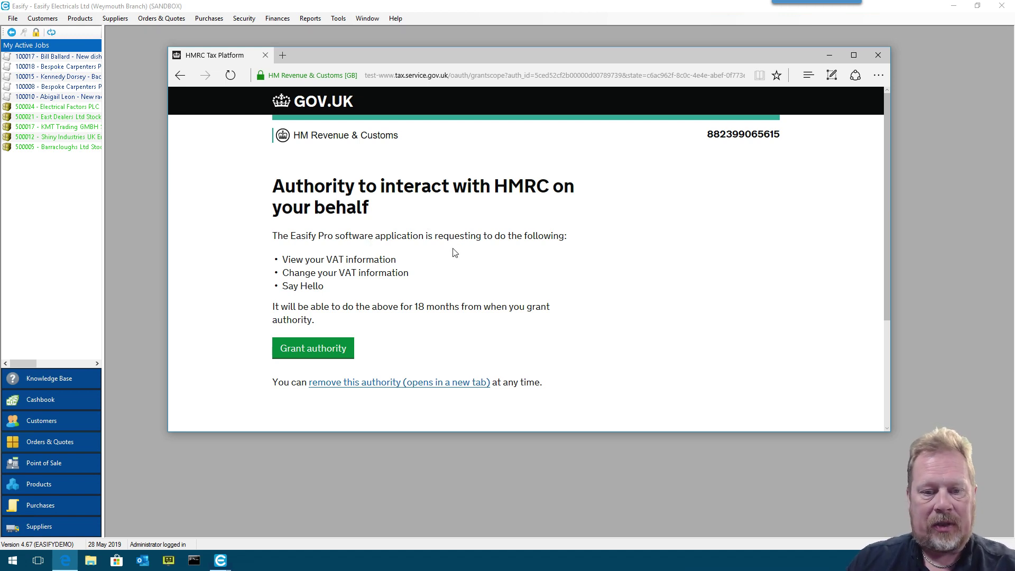
Highlight the View VAT, Change VAT and Say Hello permissions in turn.
{"action": "left_click_drag", "start_coordinate": [283, 260], "coordinate": [397, 262]}
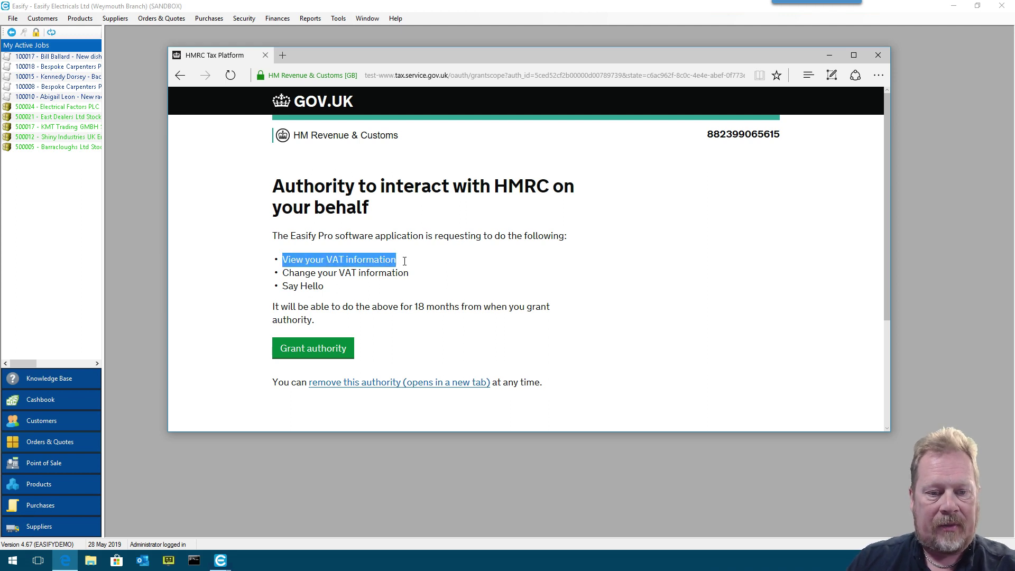
{"action": "left_click_drag", "start_coordinate": [283, 273], "coordinate": [409, 274]}
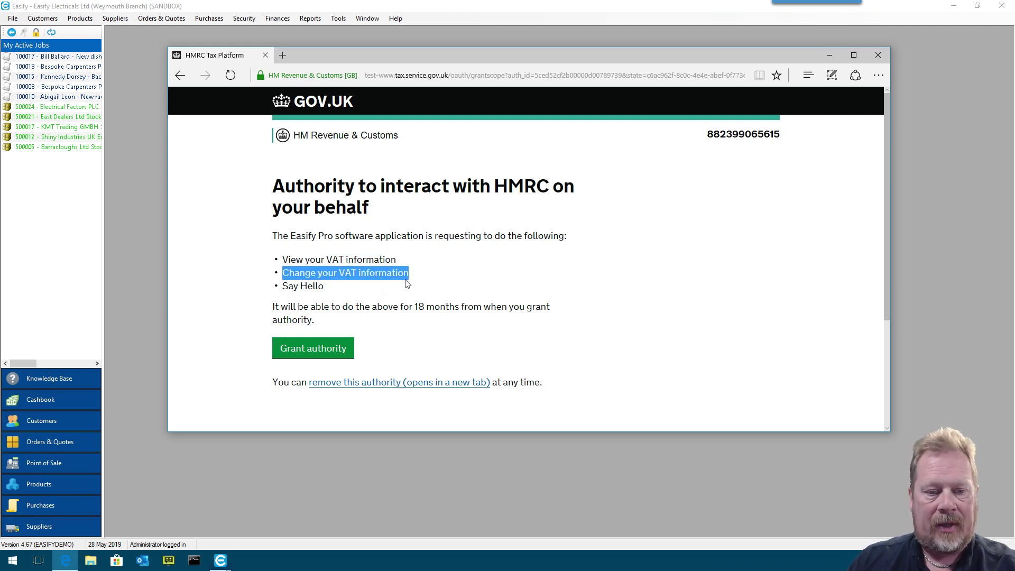
{"action": "left_click_drag", "start_coordinate": [283, 286], "coordinate": [327, 295]}
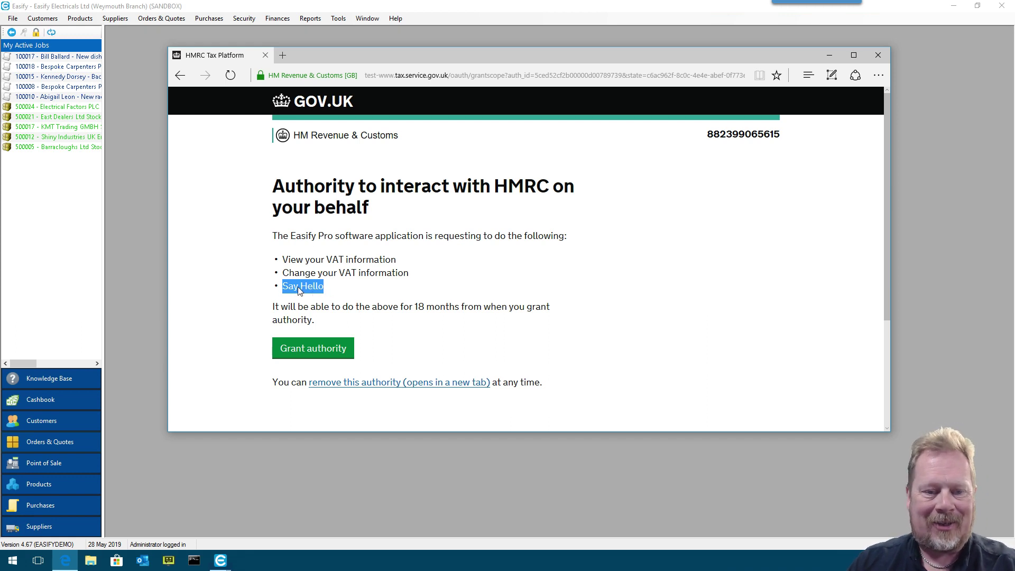
{"action": "left_click", "coordinate": [298, 288]}
{"action": "left_click_drag", "start_coordinate": [284, 286], "coordinate": [343, 291]}
{"action": "left_click", "coordinate": [337, 288]}
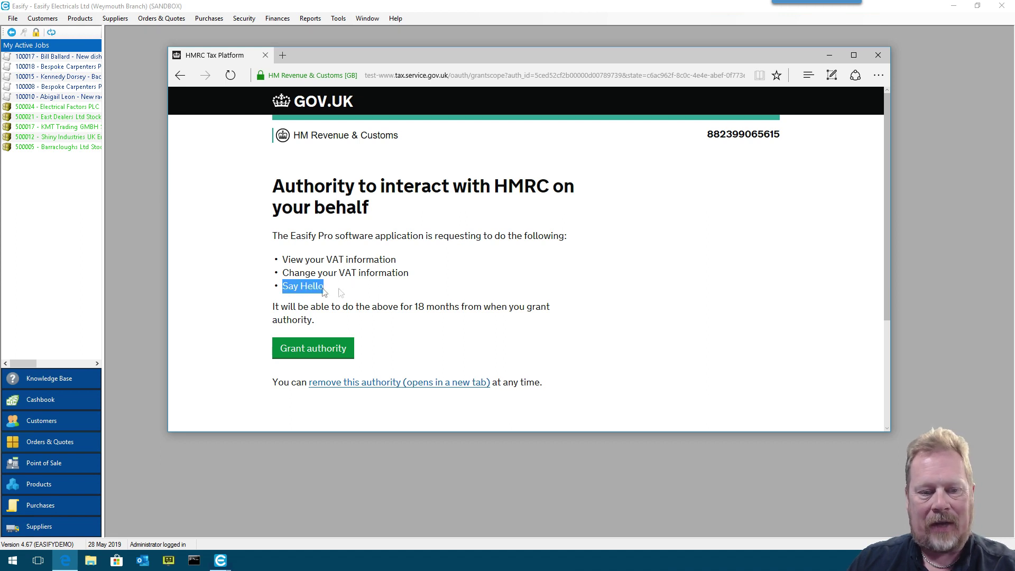
{"action": "left_click", "coordinate": [347, 290]}
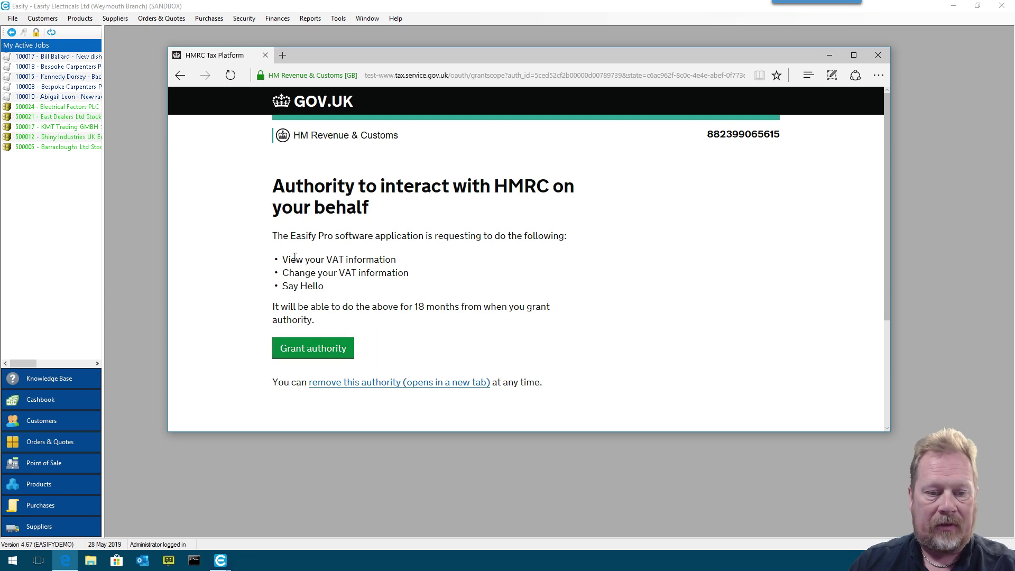
Recheck the view and change VAT permissions, then grant Easify Pro authority.
{"action": "left_click_drag", "start_coordinate": [283, 259], "coordinate": [396, 260]}
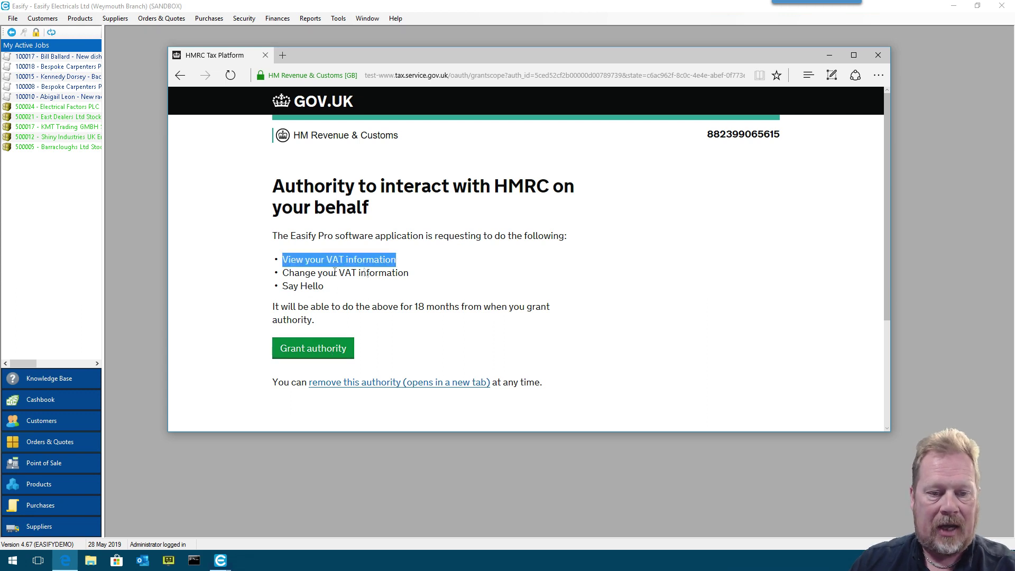
{"action": "left_click", "coordinate": [290, 265]}
{"action": "left_click_drag", "start_coordinate": [285, 259], "coordinate": [364, 257]}
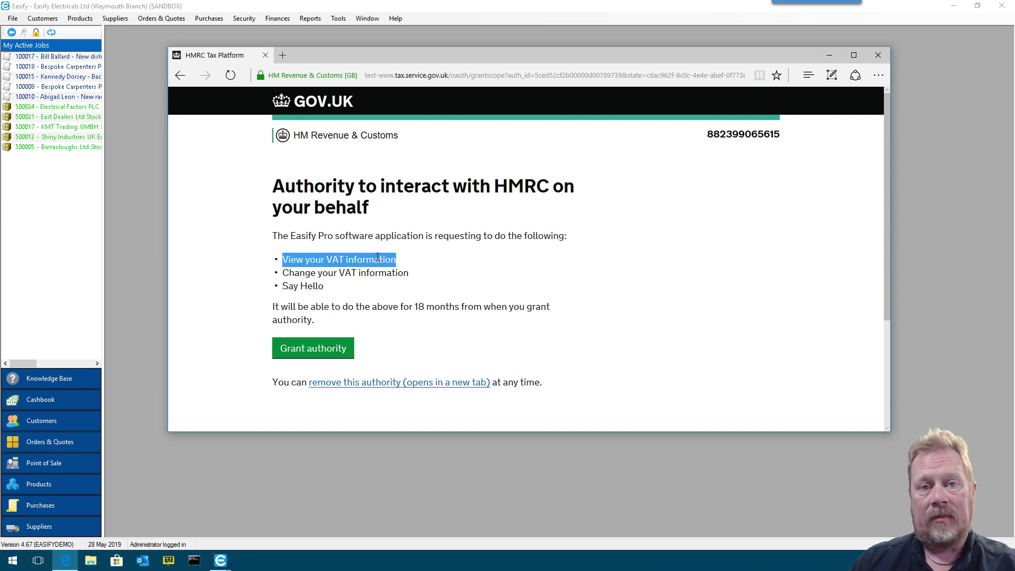
{"action": "left_click_drag", "start_coordinate": [283, 273], "coordinate": [401, 273]}
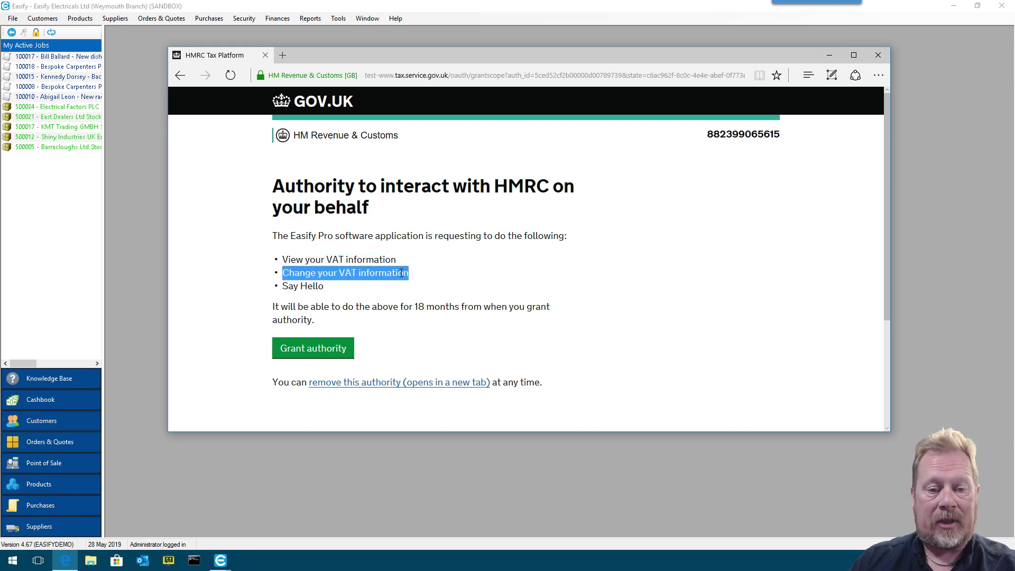
{"action": "left_click", "coordinate": [395, 266]}
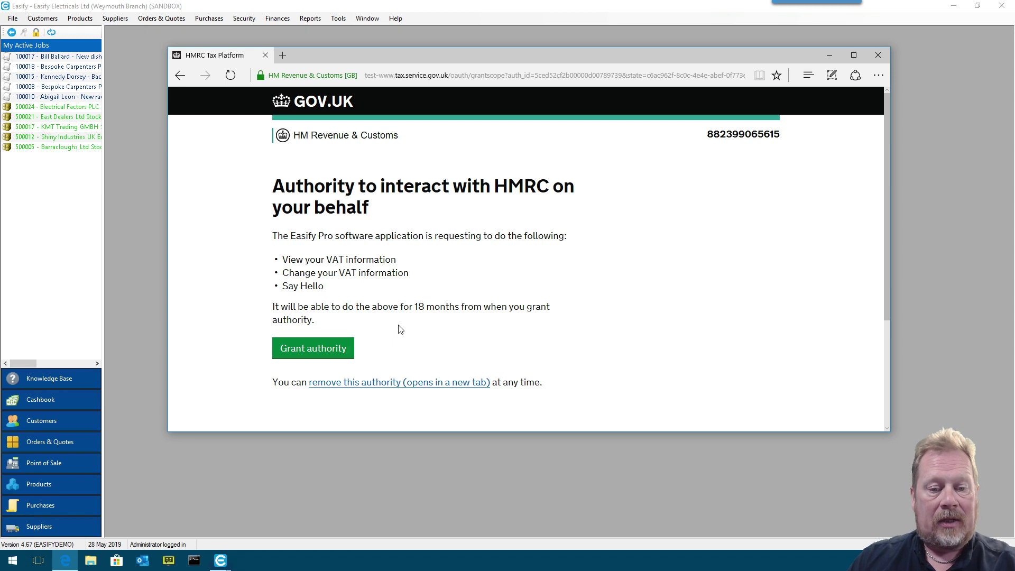
{"action": "left_click", "coordinate": [324, 351]}
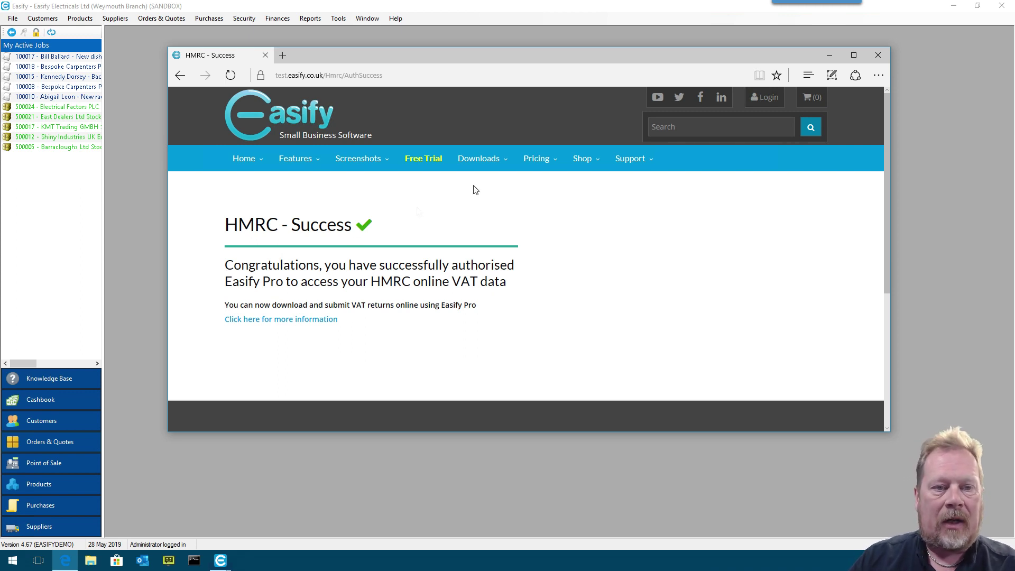
Close the browser, confirm the authorised Making Tax Digital status, and save the VAT settings.
{"action": "left_click", "coordinate": [883, 55]}
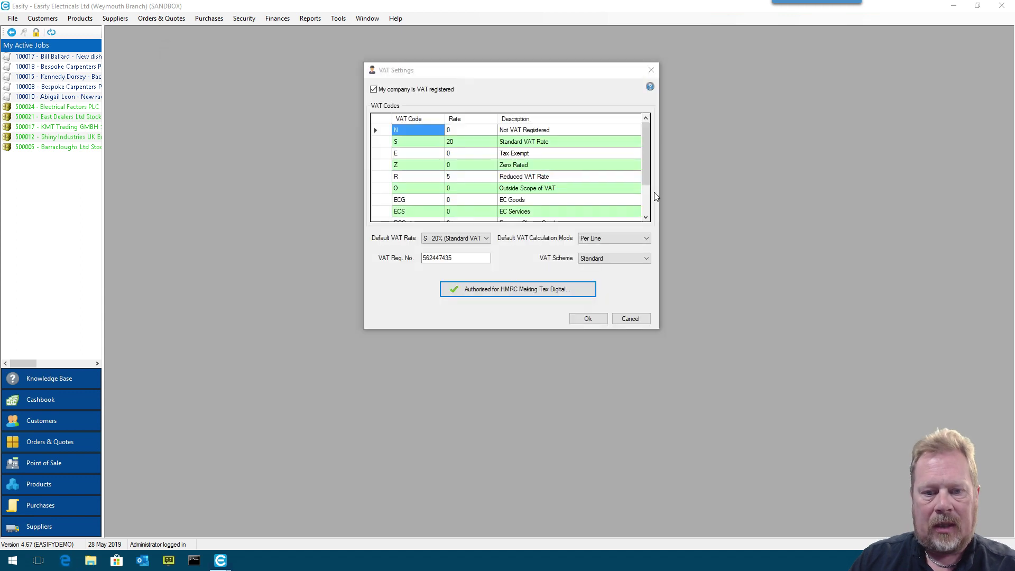
{"action": "left_click", "coordinate": [514, 265]}
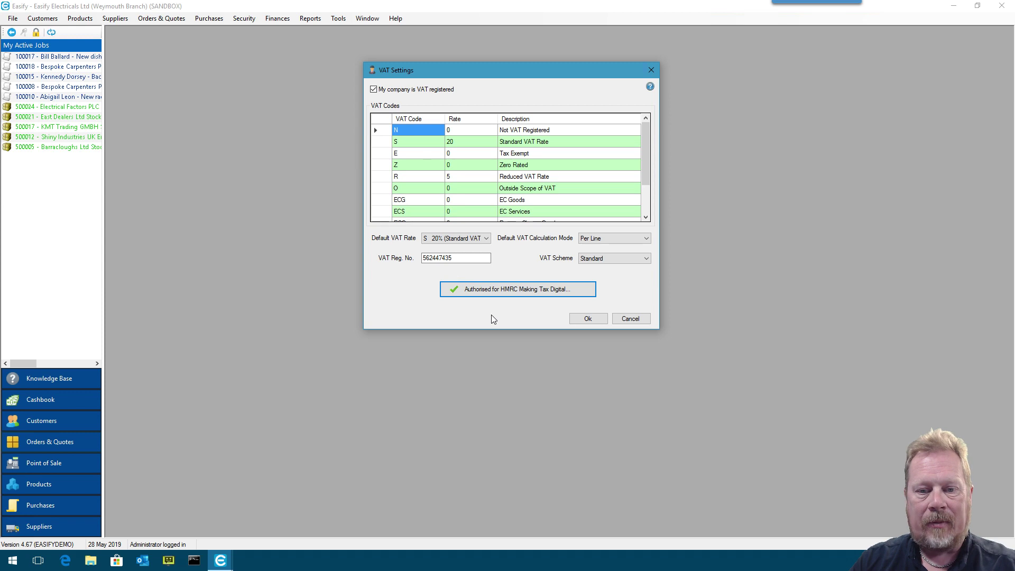
{"action": "left_click", "coordinate": [593, 319]}
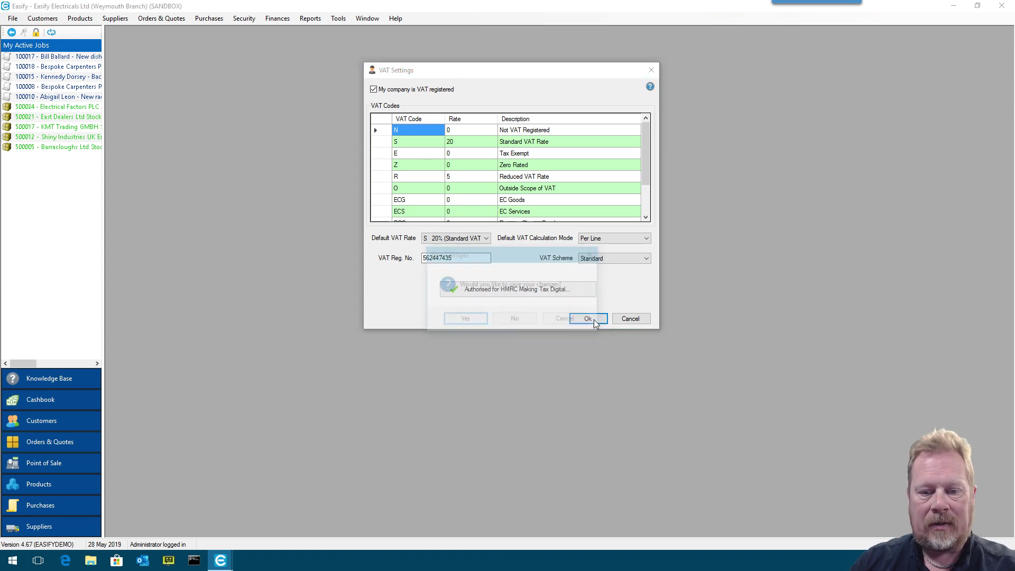
{"action": "left_click", "coordinate": [465, 319]}
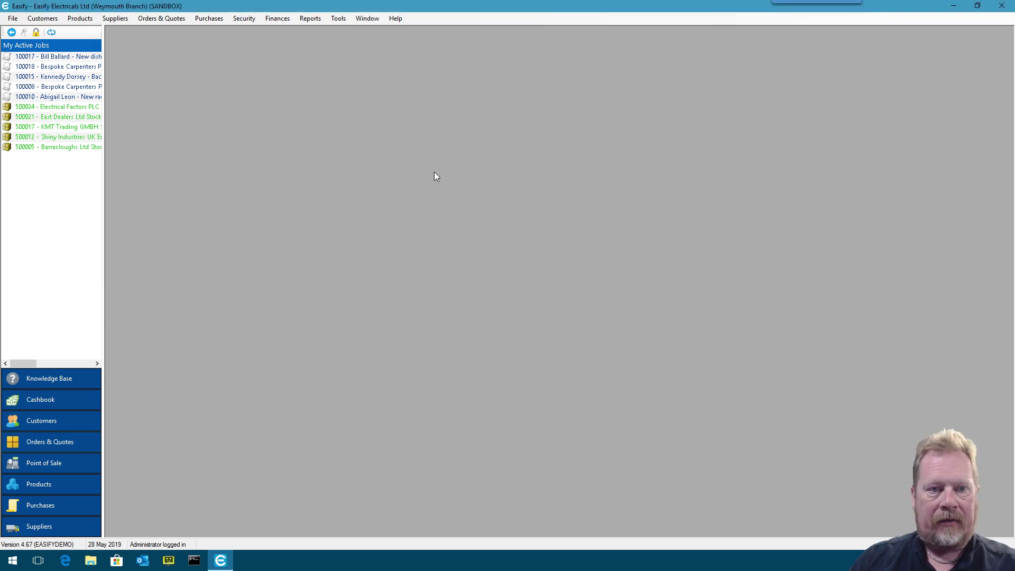
{"action": "left_click", "coordinate": [280, 19]}
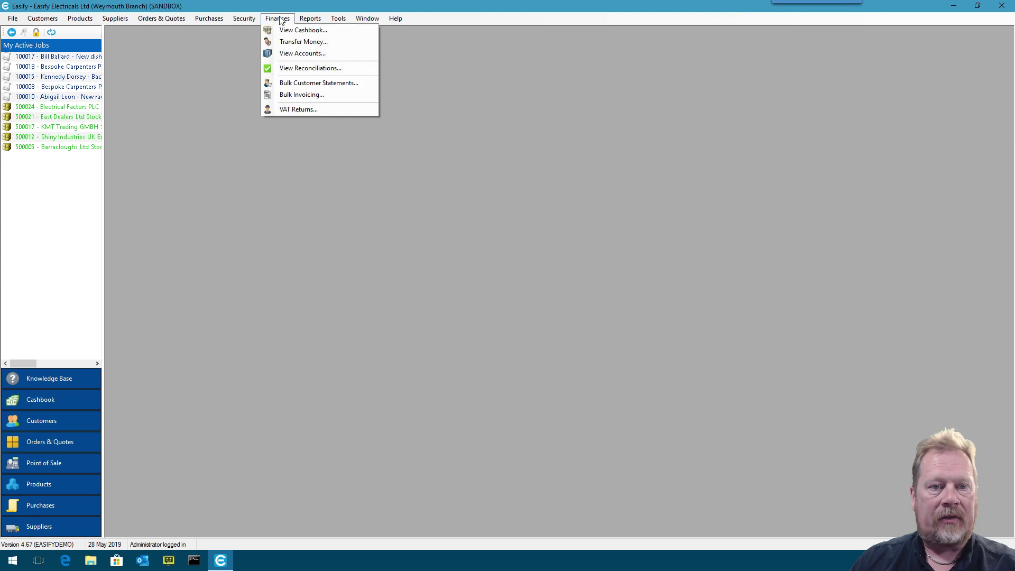
Open the VAT Returns list and enlarge its window.
{"action": "left_click", "coordinate": [329, 109]}
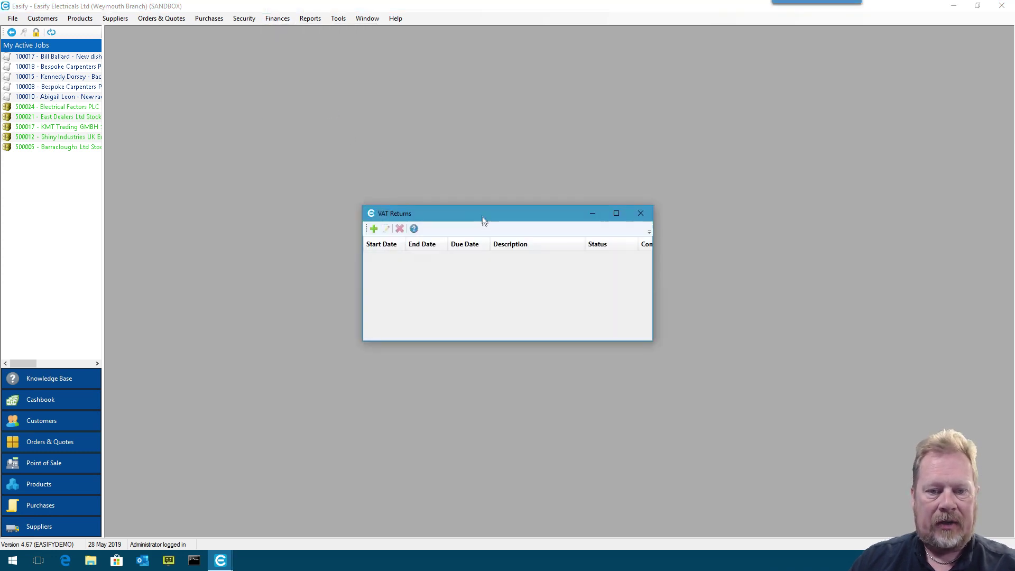
{"action": "left_click_drag", "start_coordinate": [482, 221], "coordinate": [447, 124]}
{"action": "left_click_drag", "start_coordinate": [617, 247], "coordinate": [749, 303]}
{"action": "left_click_drag", "start_coordinate": [458, 122], "coordinate": [459, 118]}
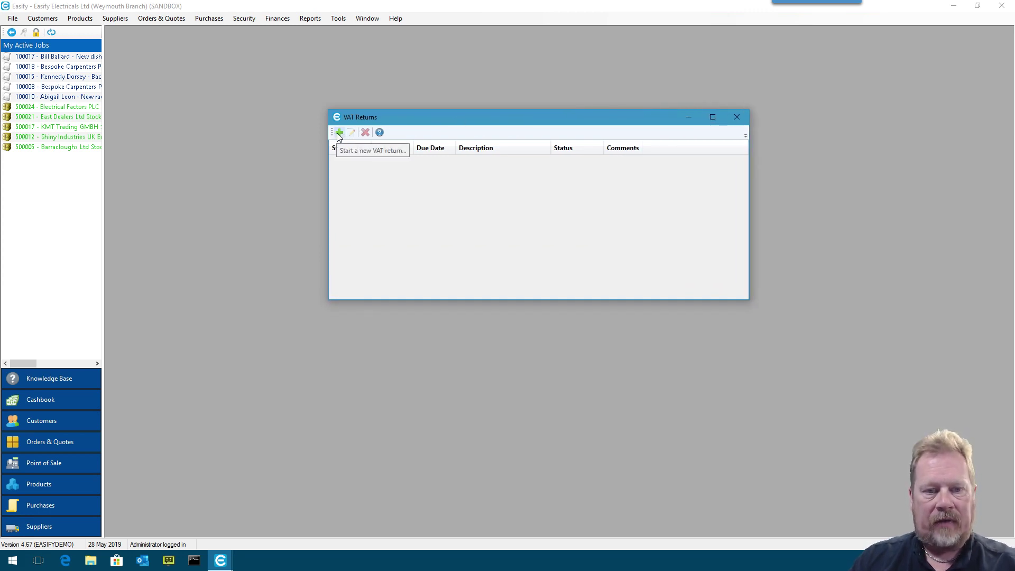
Create a new VAT return from HMRC for the 01-04-2017 to 30-06-2017 obligation.
{"action": "left_click", "coordinate": [340, 133]}
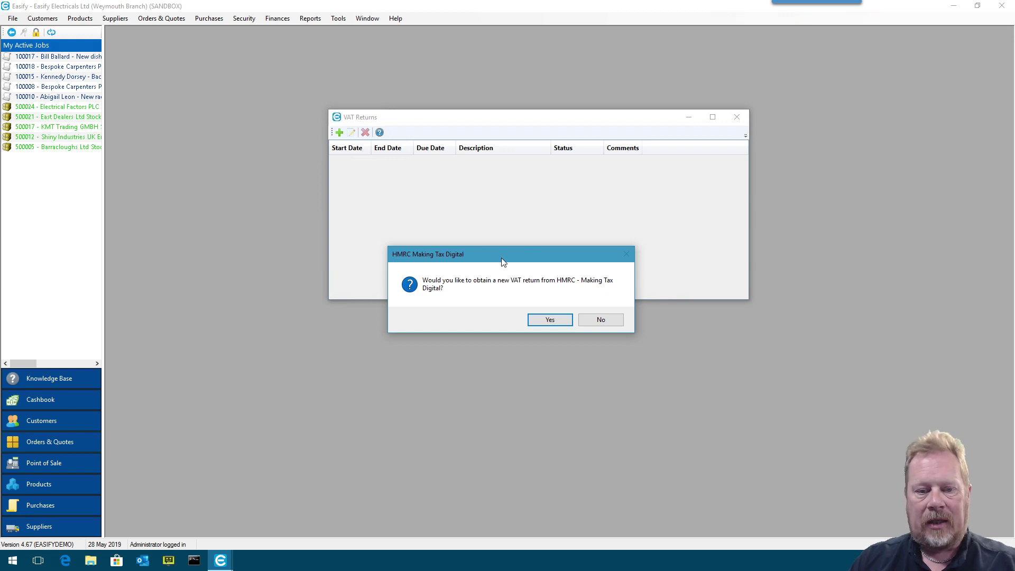
{"action": "left_click_drag", "start_coordinate": [501, 257], "coordinate": [496, 187]}
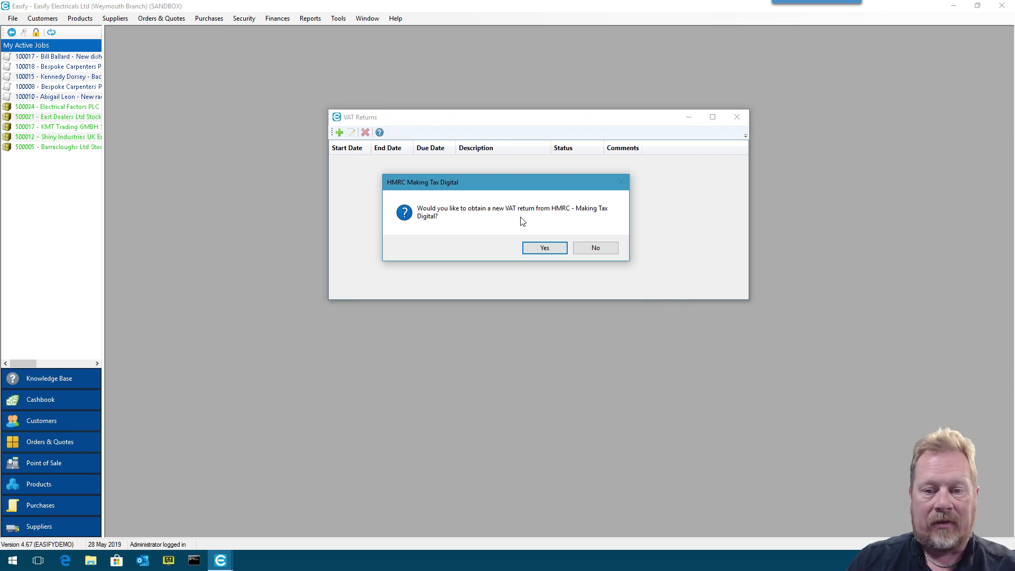
{"action": "left_click", "coordinate": [551, 250]}
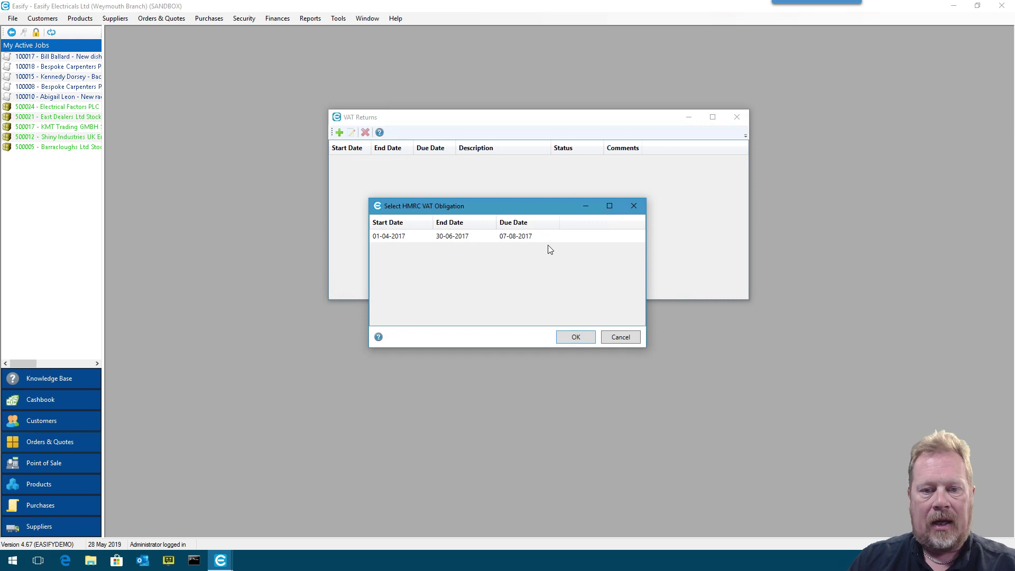
{"action": "left_click_drag", "start_coordinate": [546, 213], "coordinate": [546, 175]}
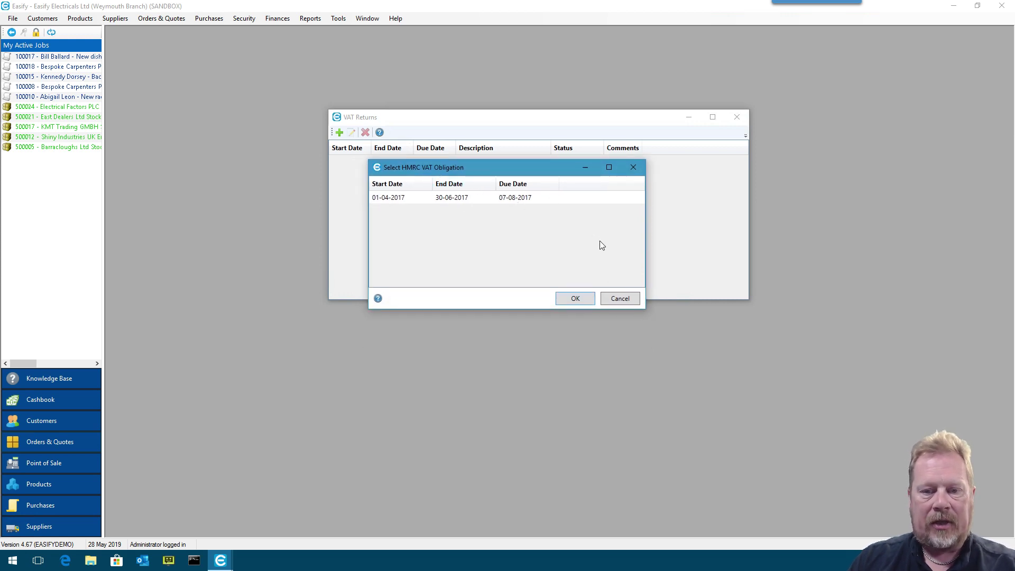
{"action": "left_click_drag", "start_coordinate": [490, 168], "coordinate": [496, 167]}
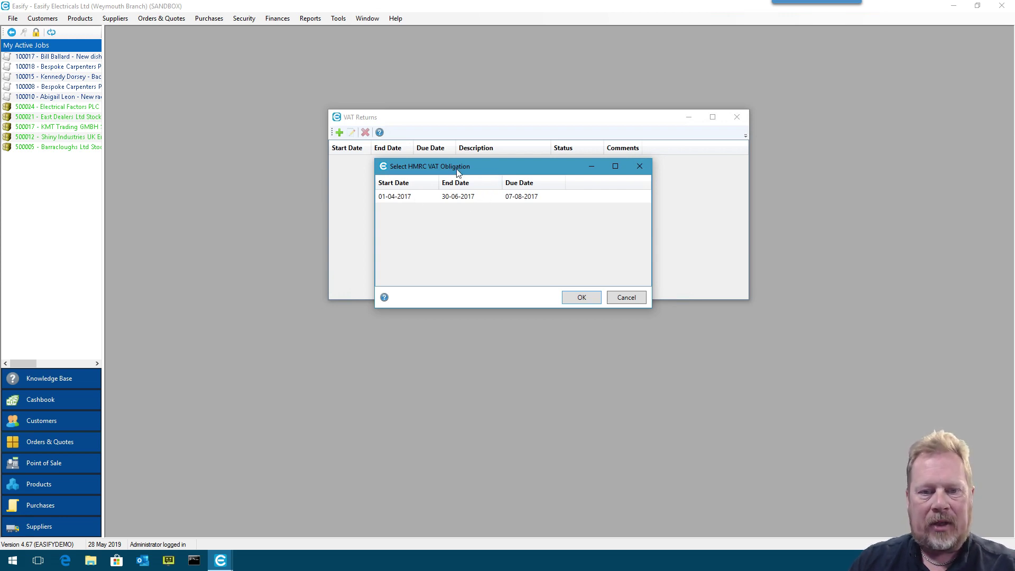
{"action": "left_click_drag", "start_coordinate": [457, 172], "coordinate": [460, 171]}
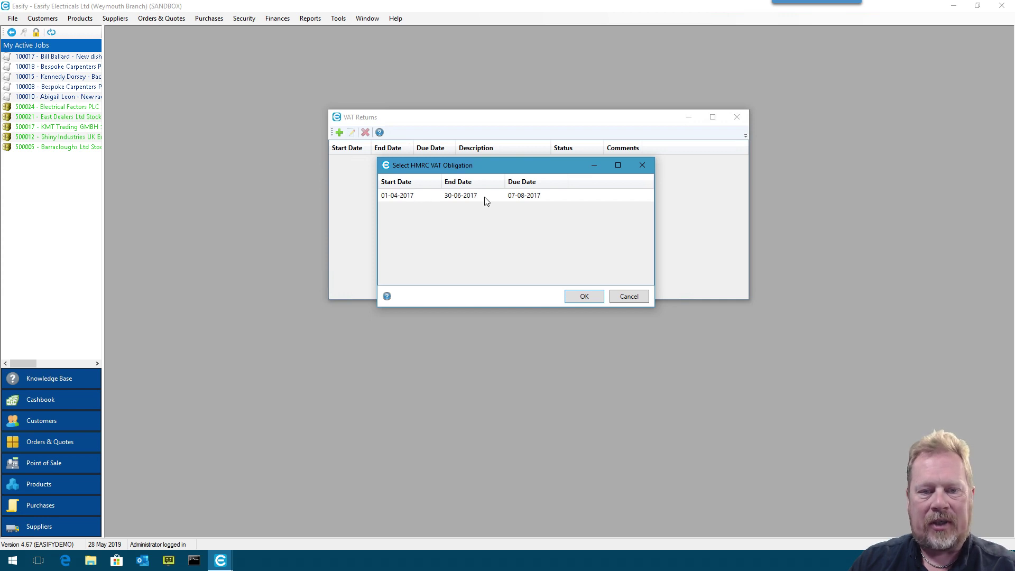
{"action": "left_click_drag", "start_coordinate": [525, 164], "coordinate": [522, 148]}
{"action": "left_click", "coordinate": [403, 179]}
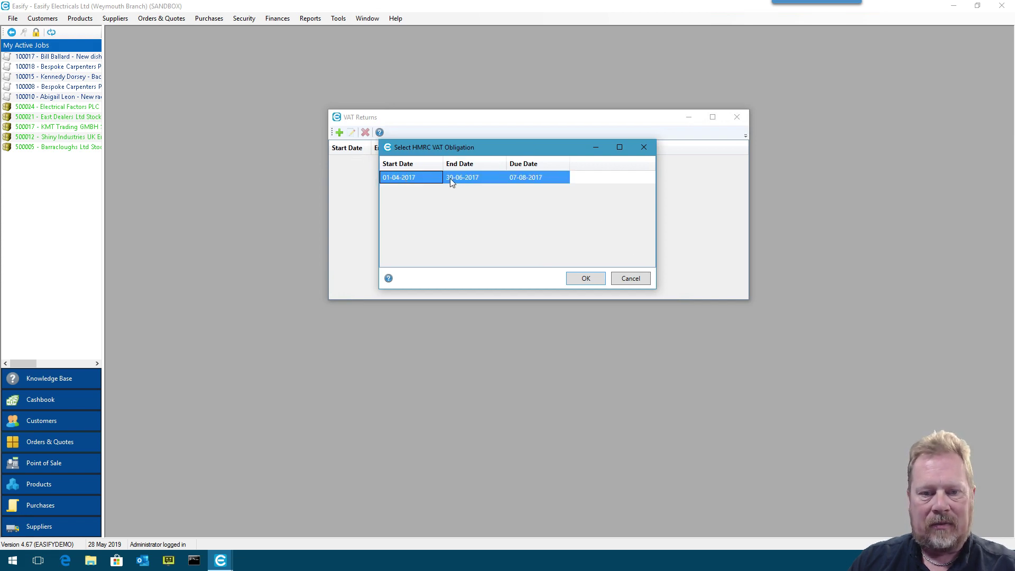
{"action": "left_click", "coordinate": [585, 279]}
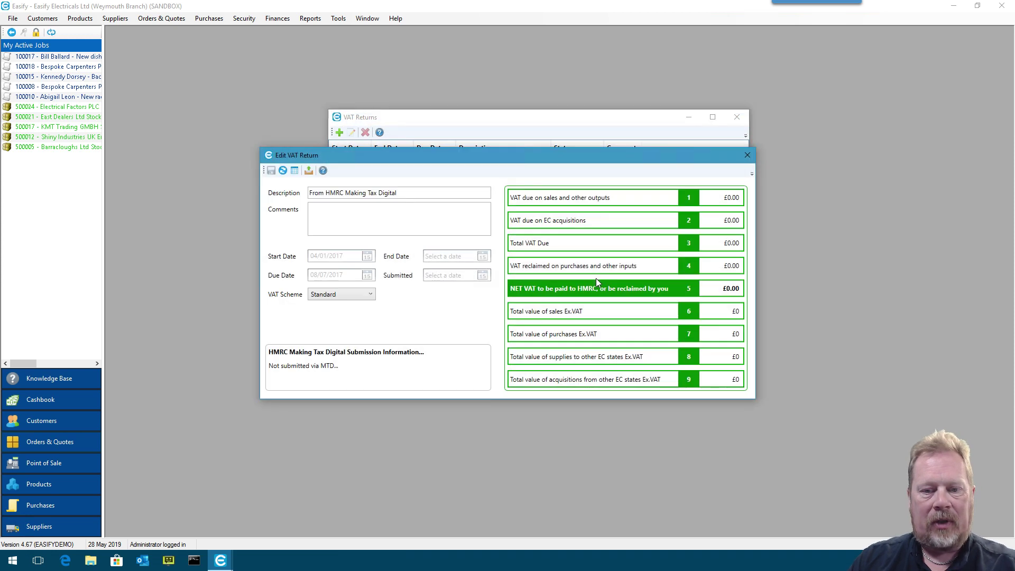
Generate the return: £222.88 VAT due, £11.66 reclaimed, £211.22 net payable.
{"action": "left_click_drag", "start_coordinate": [563, 160], "coordinate": [578, 121]}
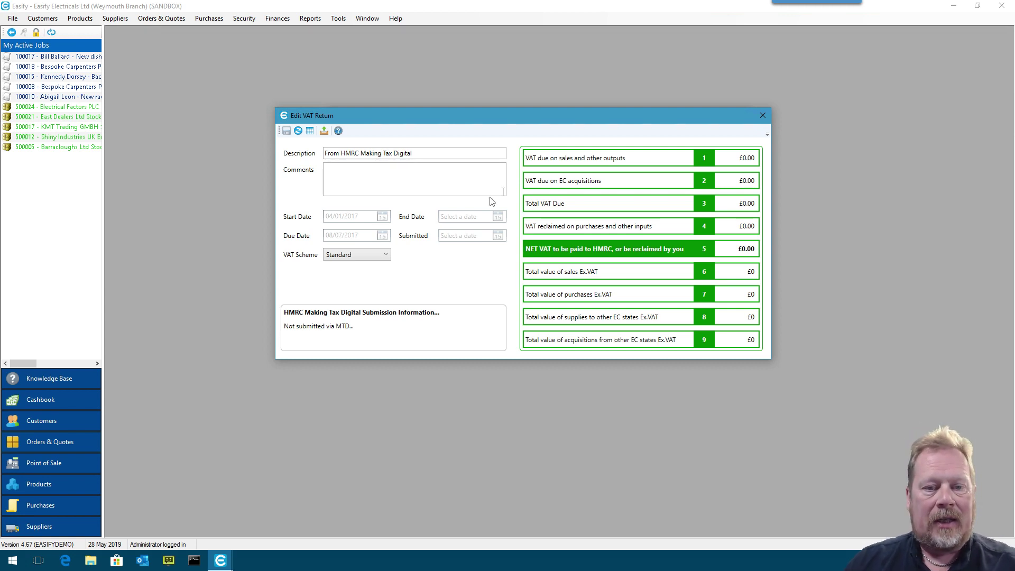
{"action": "left_click", "coordinate": [299, 132]}
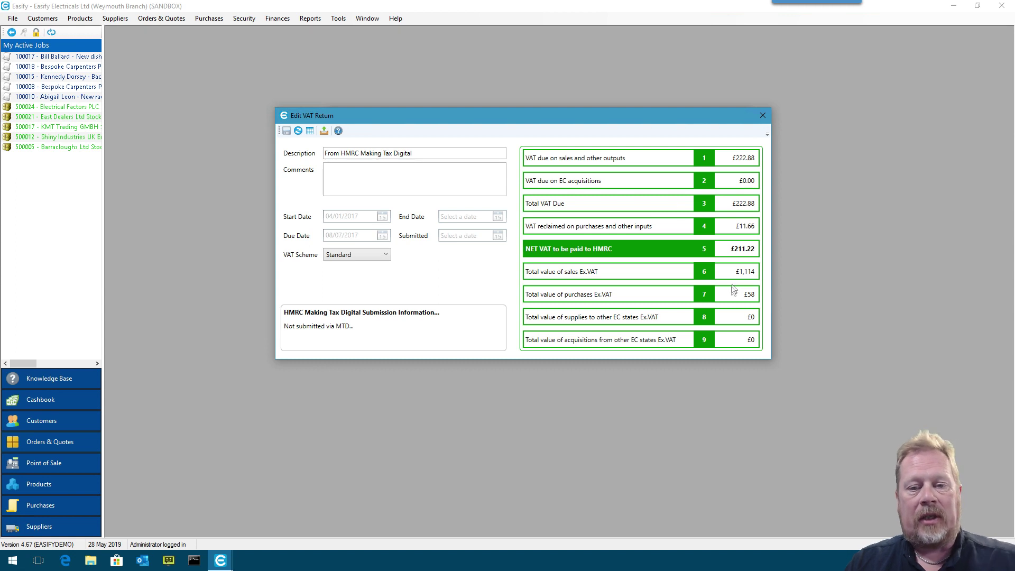
Export the VAT return to a CSV file named 'VAT return' in Documents.
{"action": "left_click", "coordinate": [310, 131]}
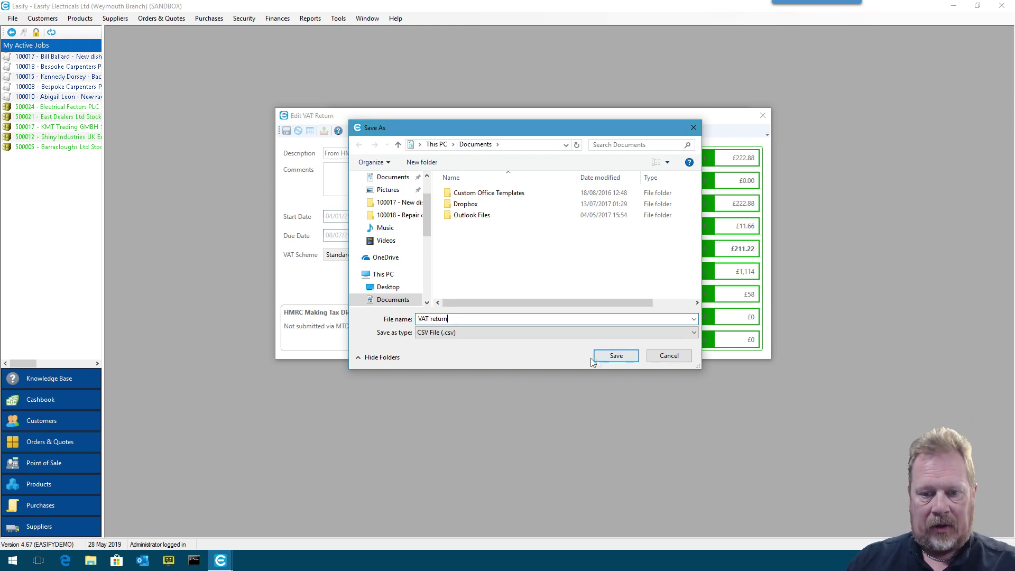
{"action": "left_click", "coordinate": [621, 357]}
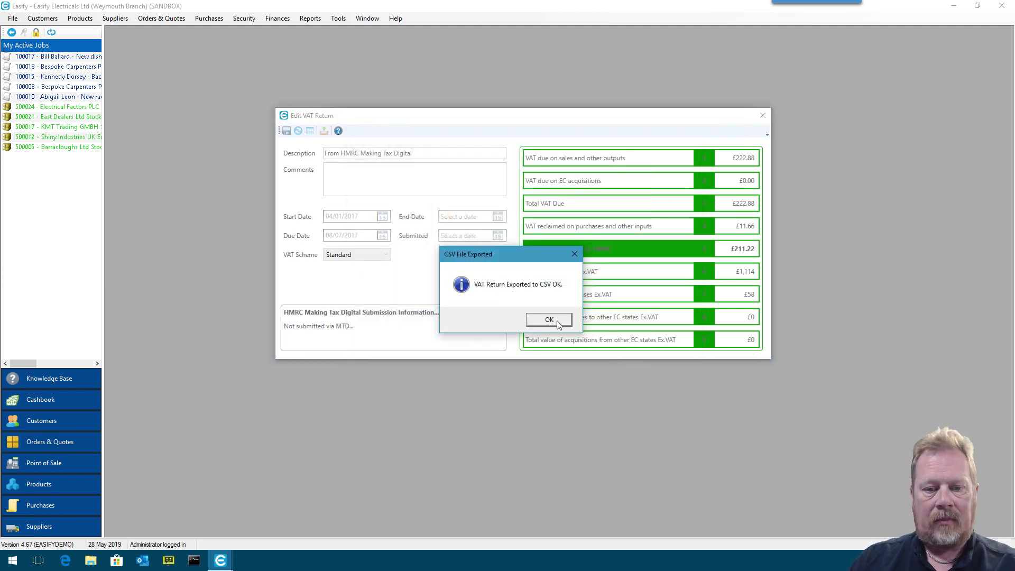
{"action": "left_click", "coordinate": [555, 320]}
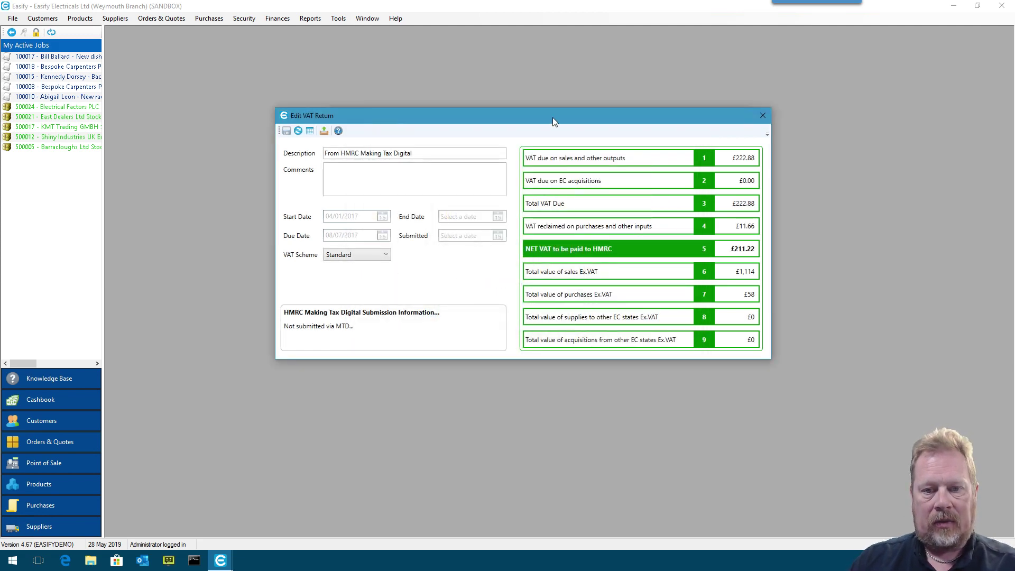
Close the VAT return editor and list, then minimise Easify to the desktop.
{"action": "left_click_drag", "start_coordinate": [552, 117], "coordinate": [548, 109]}
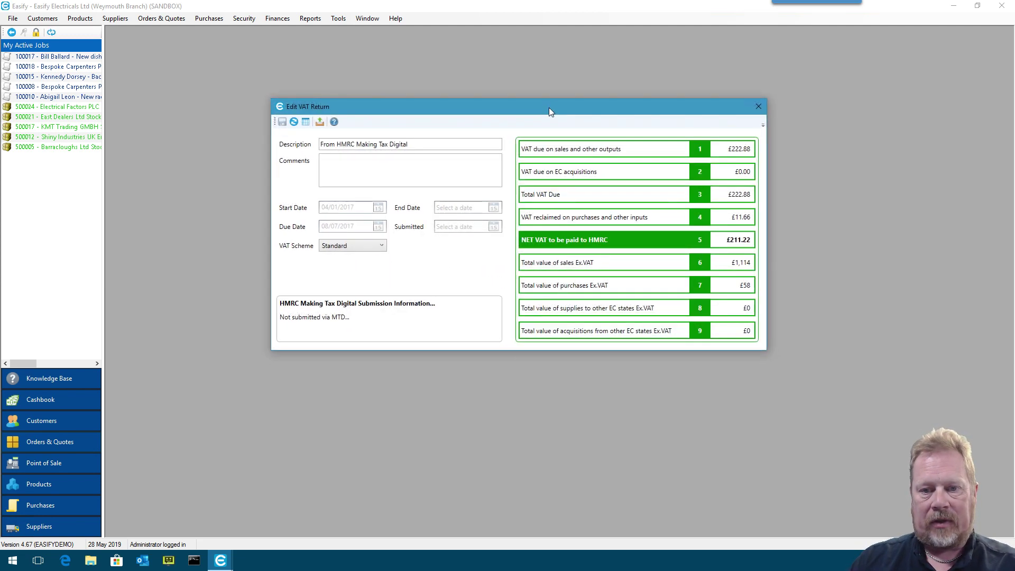
{"action": "left_click", "coordinate": [758, 107]}
{"action": "left_click", "coordinate": [738, 117]}
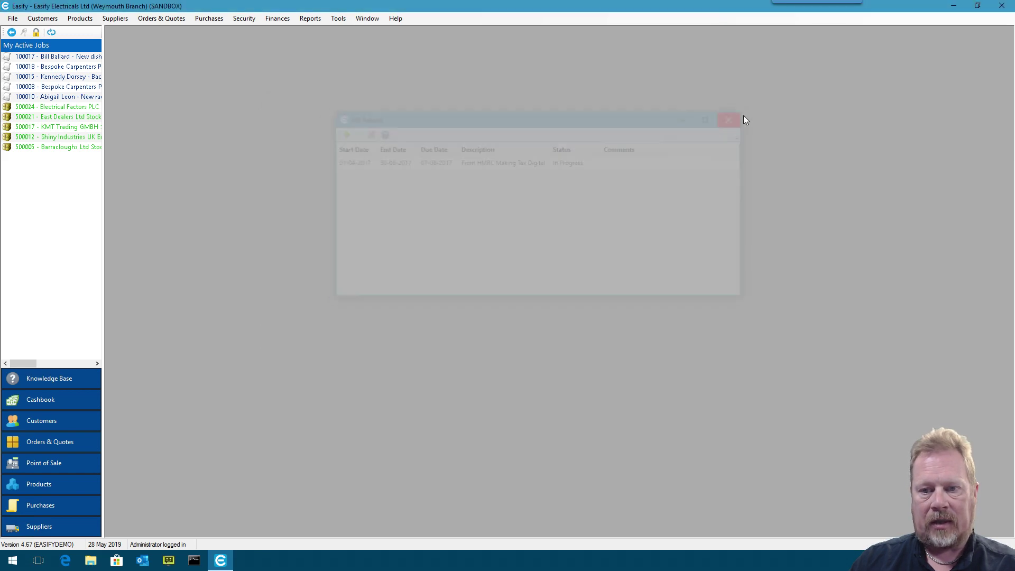
{"action": "left_click", "coordinate": [953, 6]}
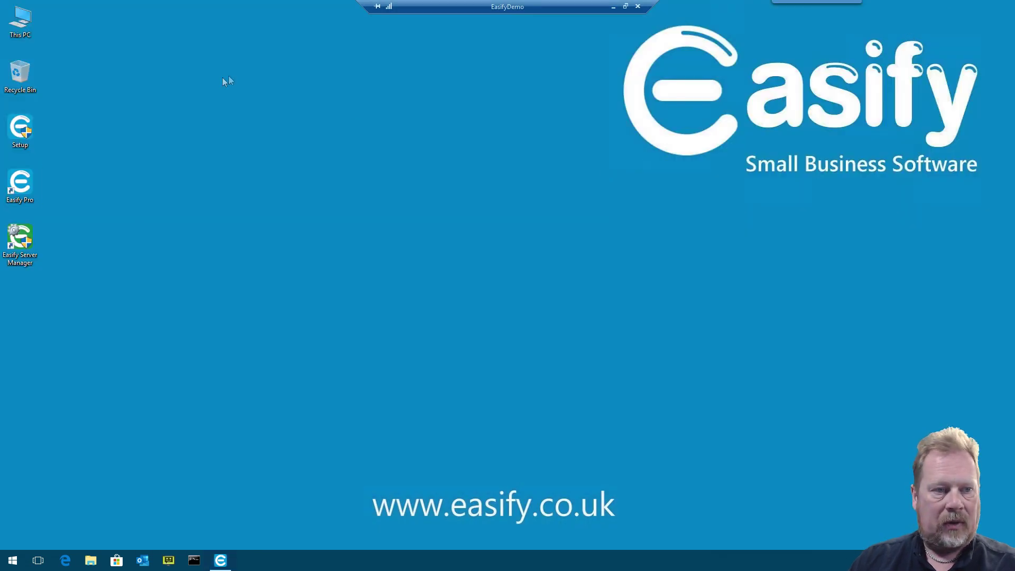
Browse This PC > Documents, widen the Type column, and open 'VAT return' in Excel.
{"action": "double_click", "coordinate": [27, 27]}
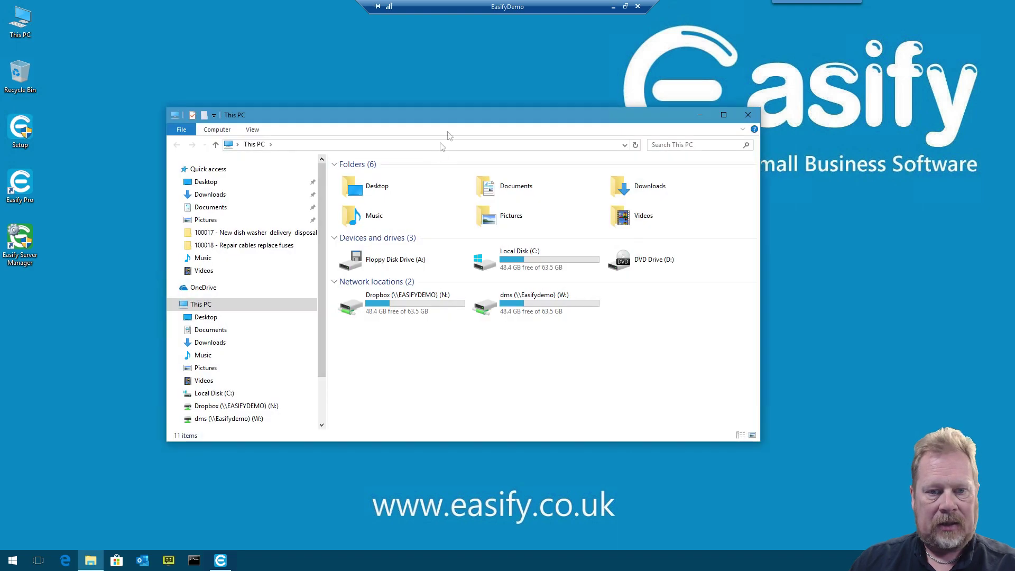
{"action": "left_click_drag", "start_coordinate": [455, 115], "coordinate": [489, 74]}
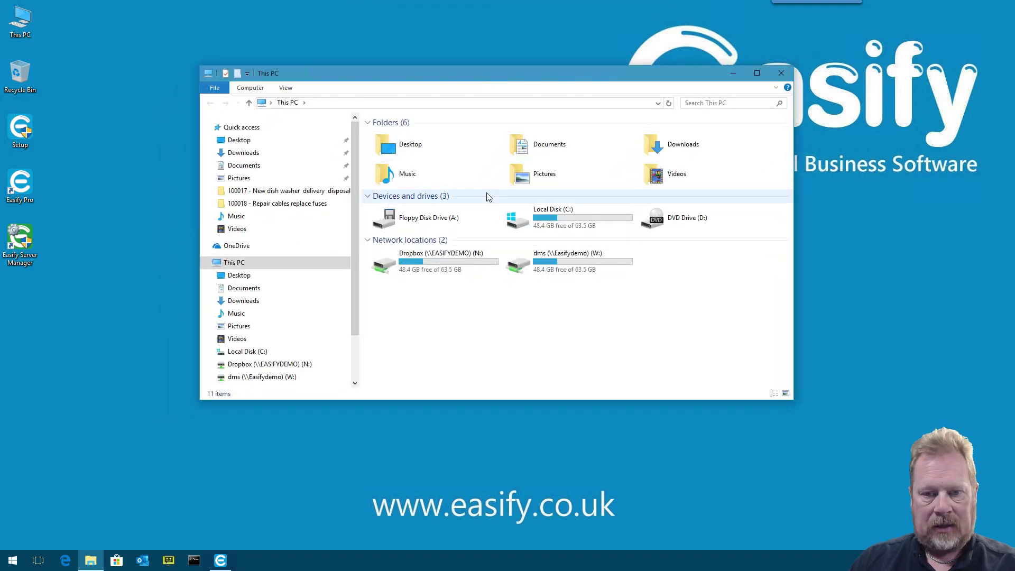
{"action": "double_click", "coordinate": [544, 145]}
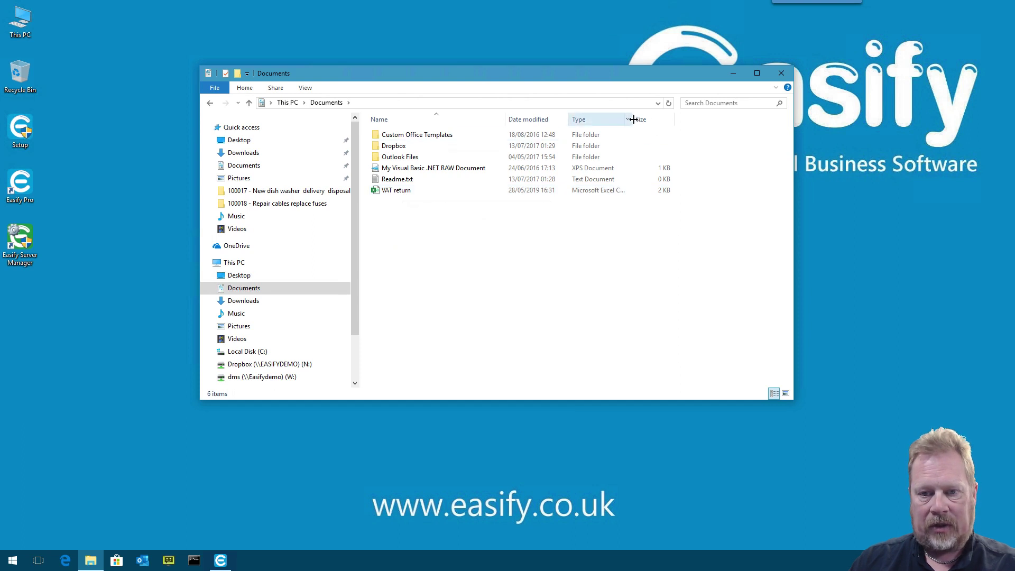
{"action": "left_click_drag", "start_coordinate": [633, 119], "coordinate": [682, 120]}
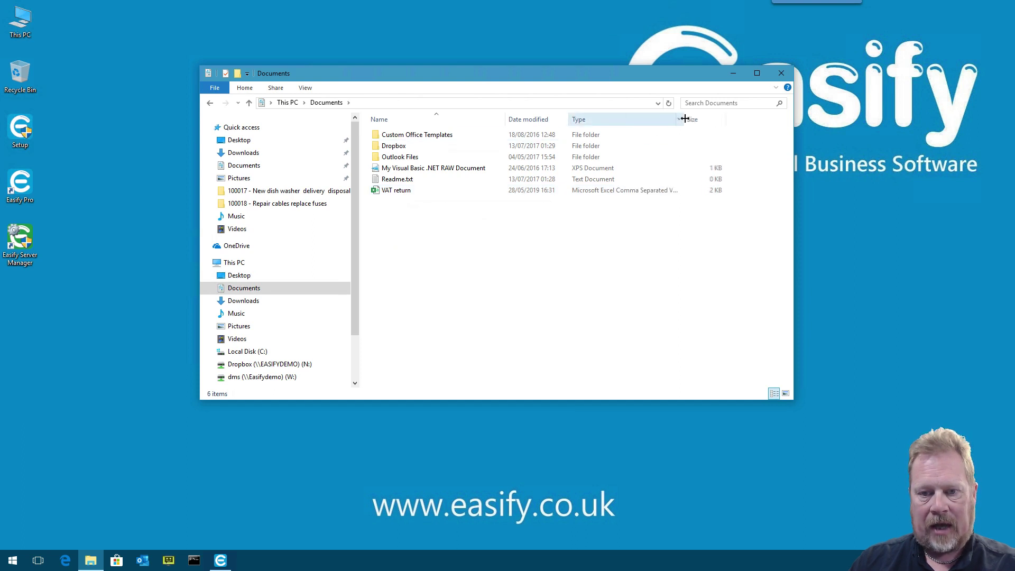
{"action": "double_click", "coordinate": [408, 192]}
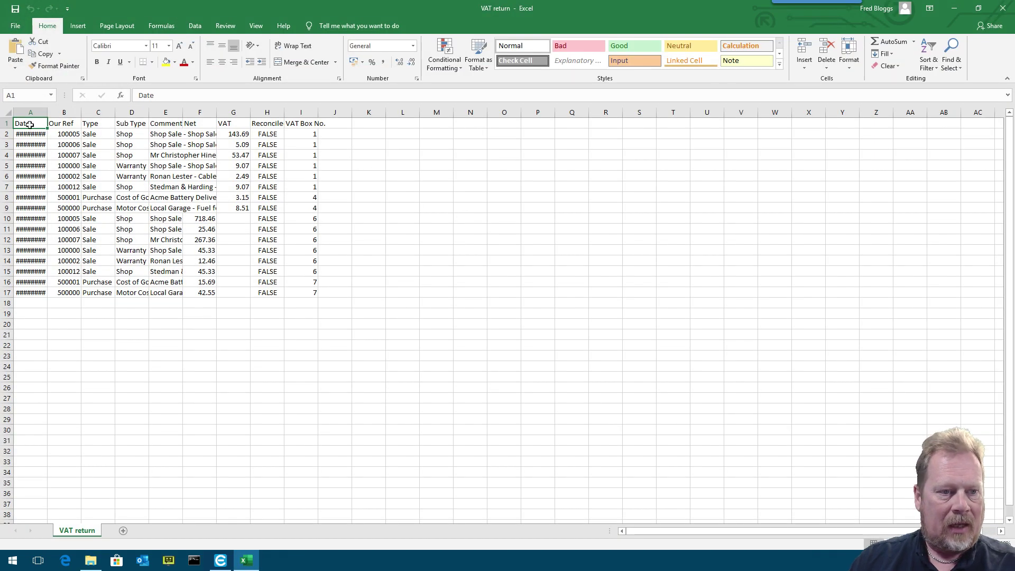
Autofit all columns, then widen the Comments (E), Date (A), and Net and VAT columns.
{"action": "left_click", "coordinate": [8, 112]}
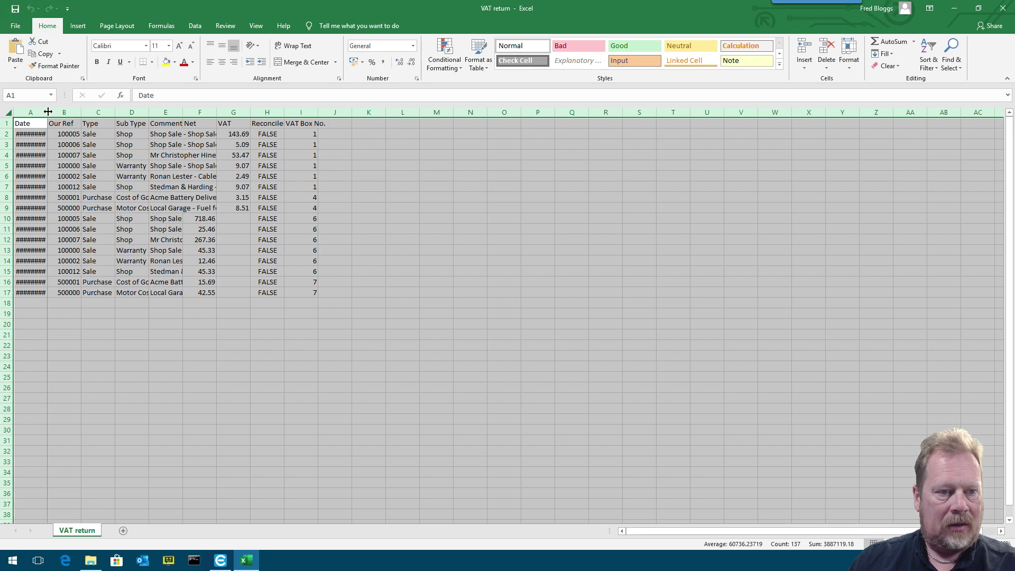
{"action": "double_click", "coordinate": [47, 111]}
{"action": "left_click", "coordinate": [222, 154]}
{"action": "left_click_drag", "start_coordinate": [349, 112], "coordinate": [349, 112]}
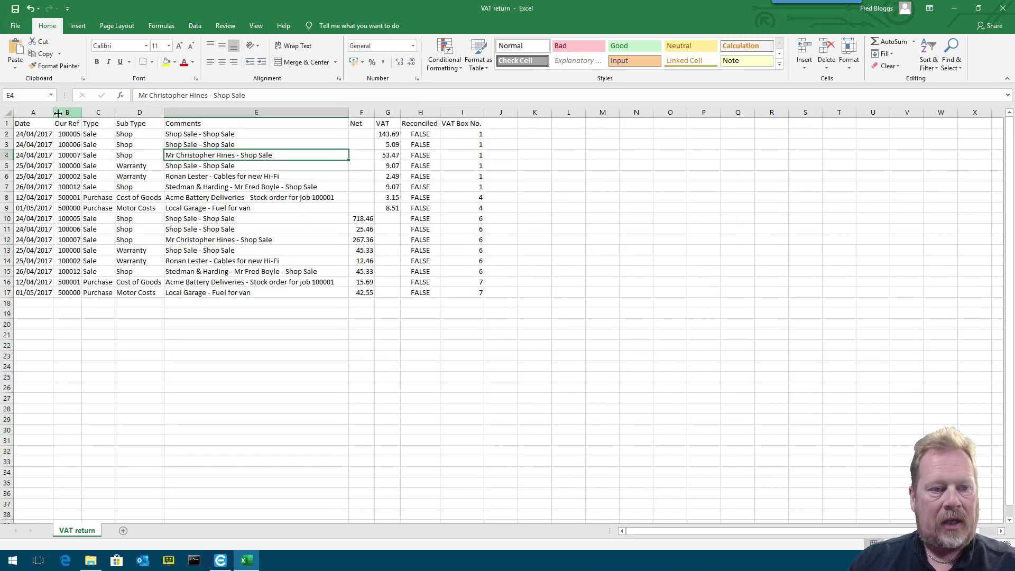
{"action": "left_click_drag", "start_coordinate": [53, 112], "coordinate": [213, 112]}
{"action": "left_click_drag", "start_coordinate": [424, 112], "coordinate": [585, 112]}
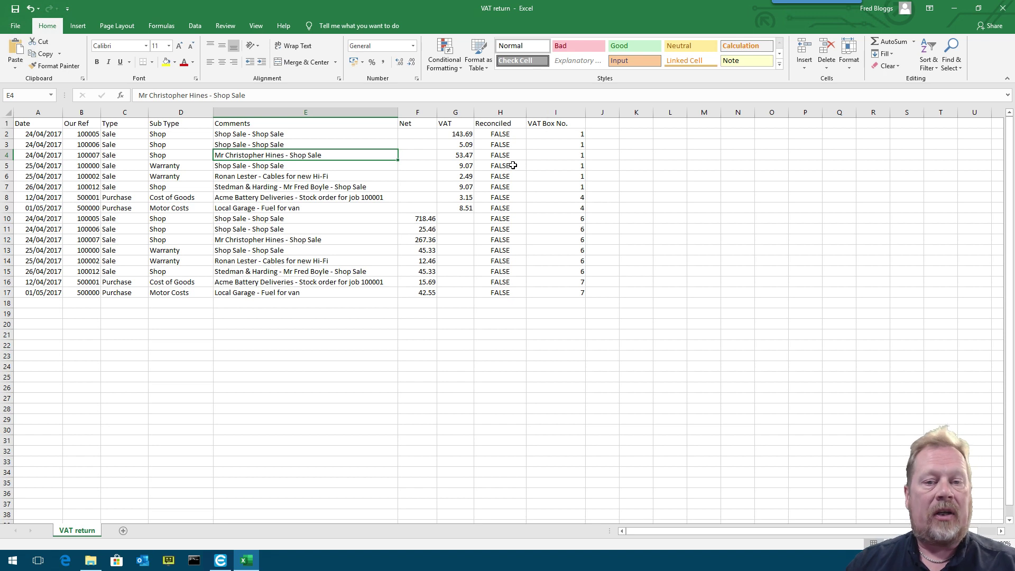
Check the VAT amount in G7, the empty VAT cell G15 and the date in A2.
{"action": "left_click", "coordinate": [458, 187]}
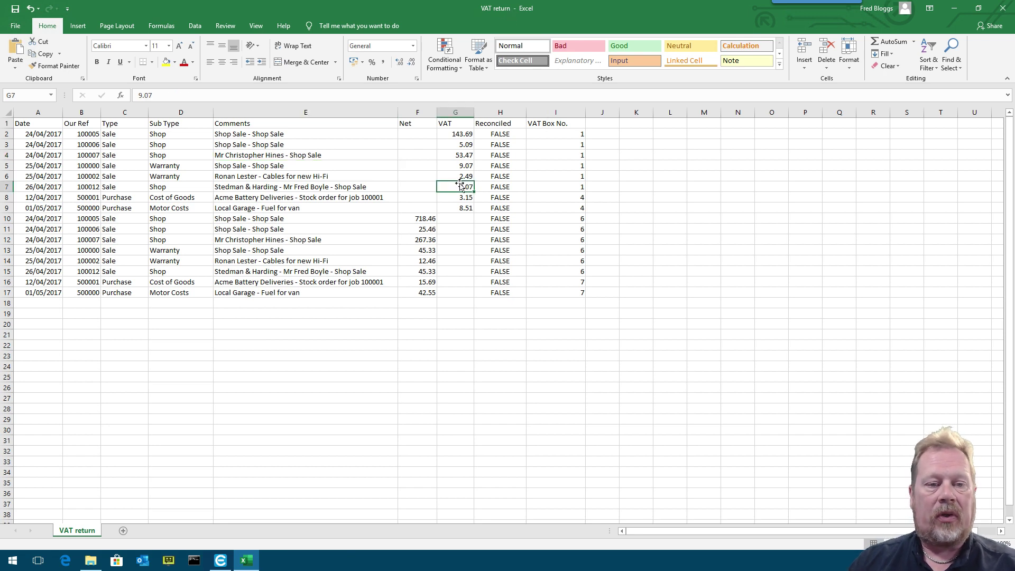
{"action": "left_click", "coordinate": [443, 271]}
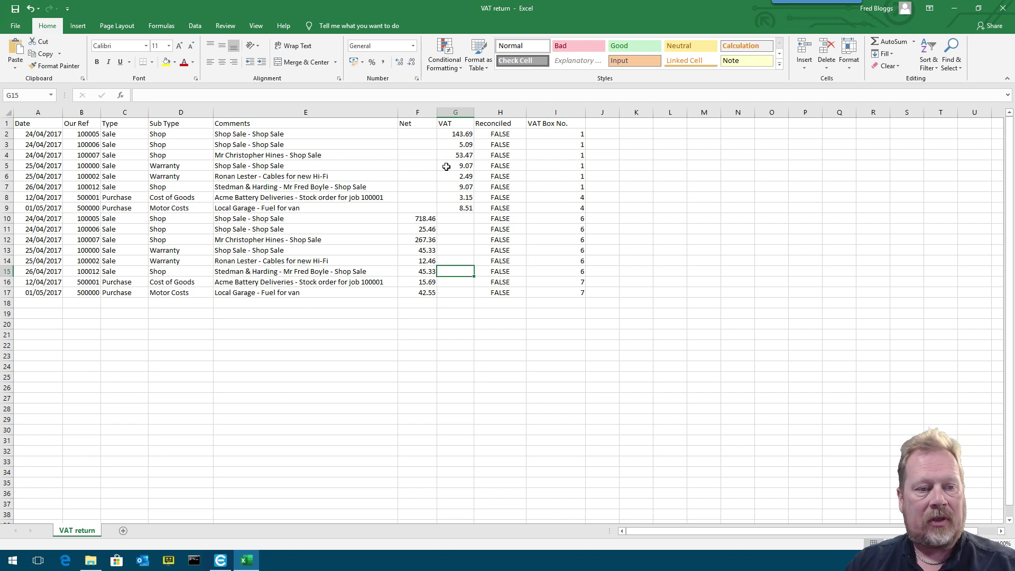
{"action": "left_click", "coordinate": [44, 136]}
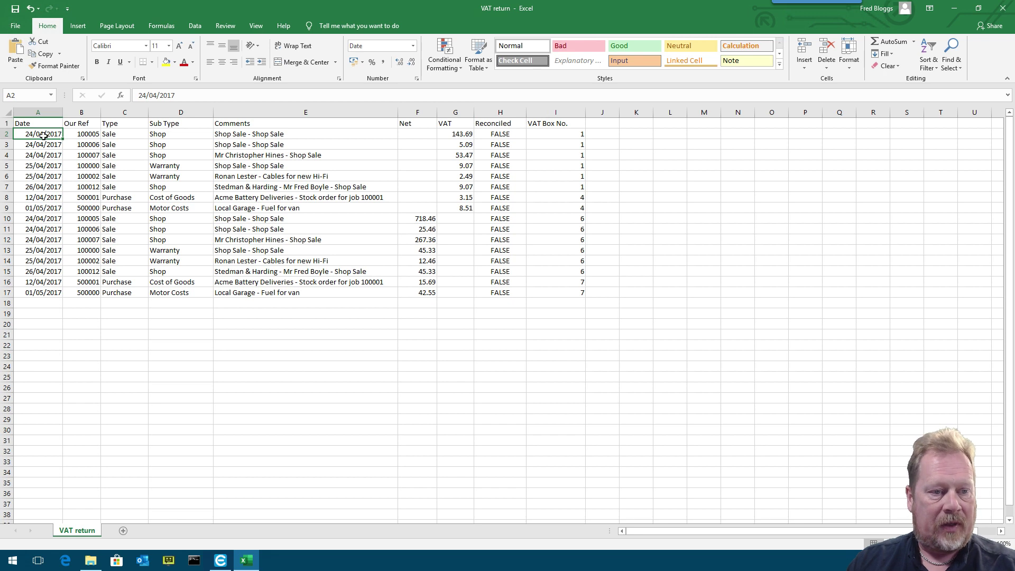
{"action": "left_click", "coordinate": [93, 135]}
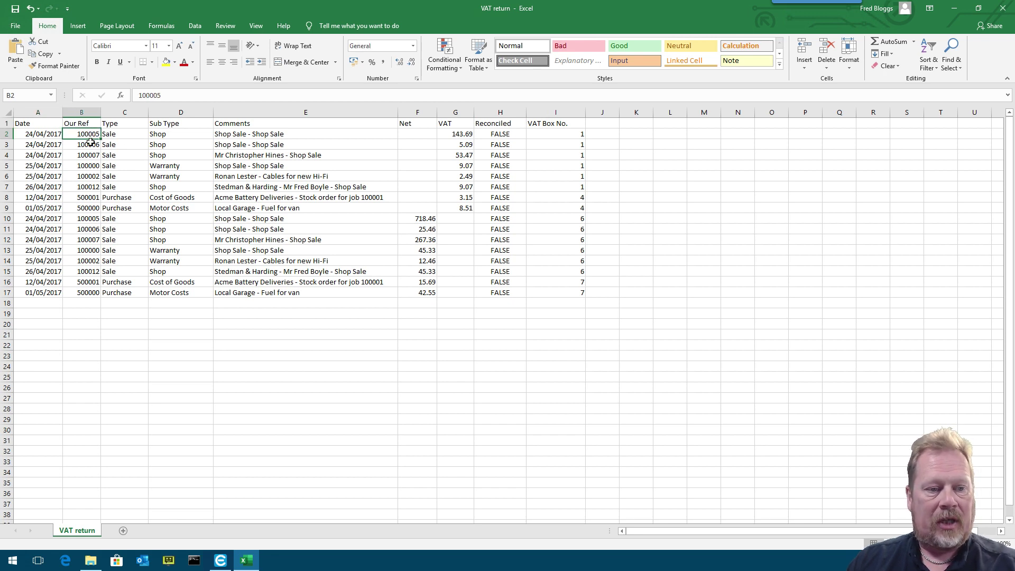
{"action": "left_click", "coordinate": [120, 135]}
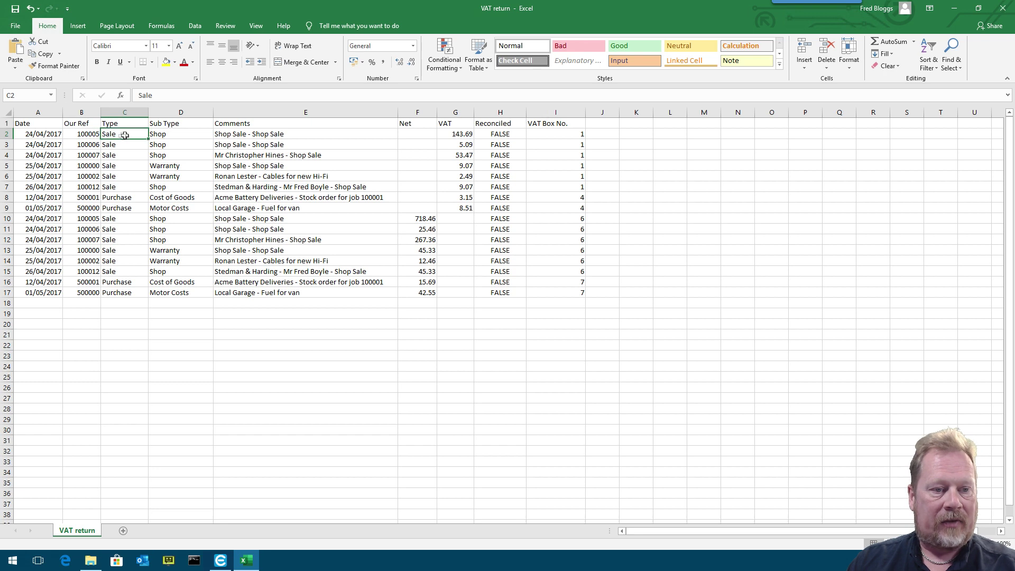
{"action": "left_click", "coordinate": [87, 134]}
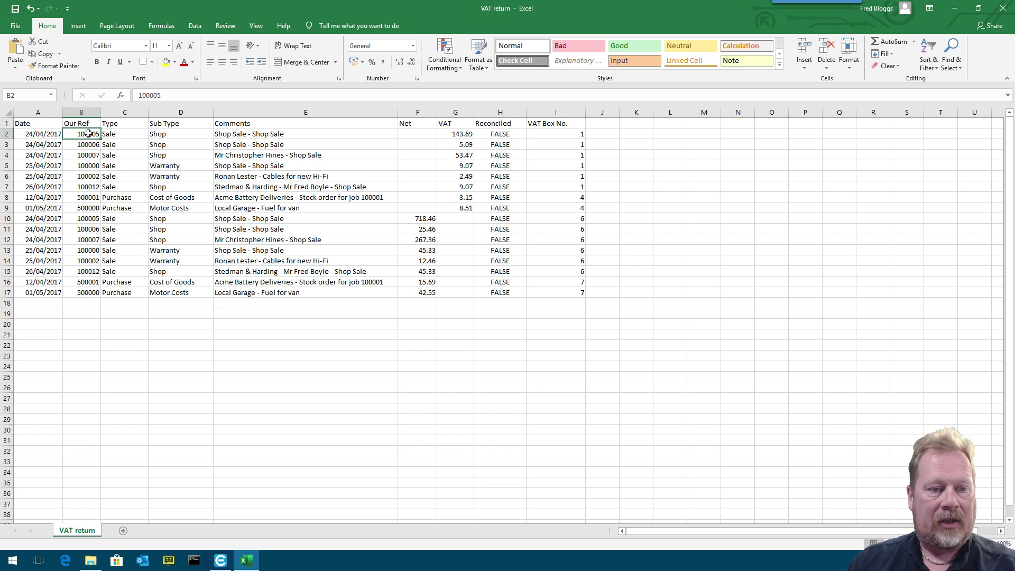
{"action": "left_click", "coordinate": [117, 197]}
{"action": "left_click", "coordinate": [85, 197]}
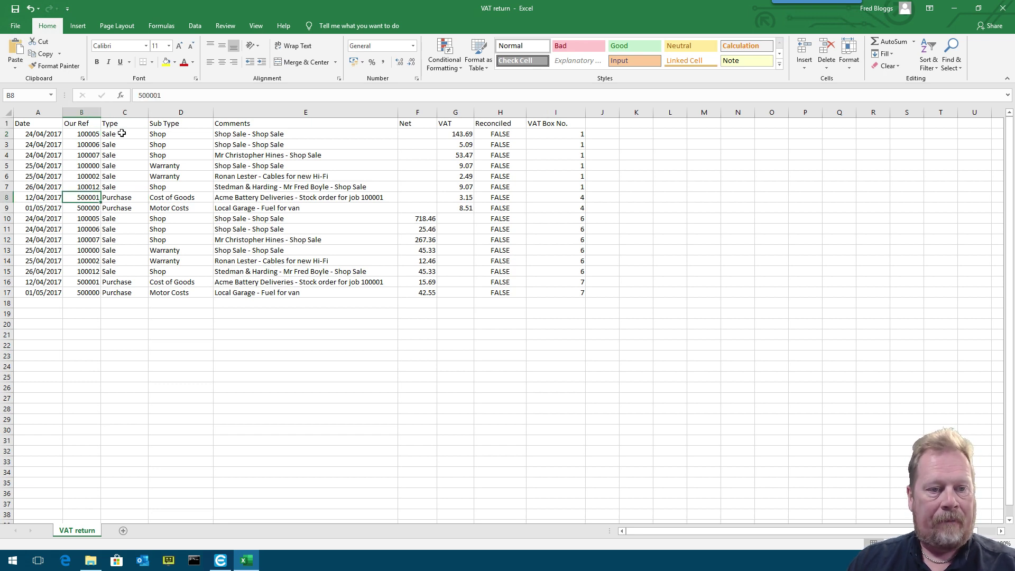
{"action": "left_click", "coordinate": [181, 136]}
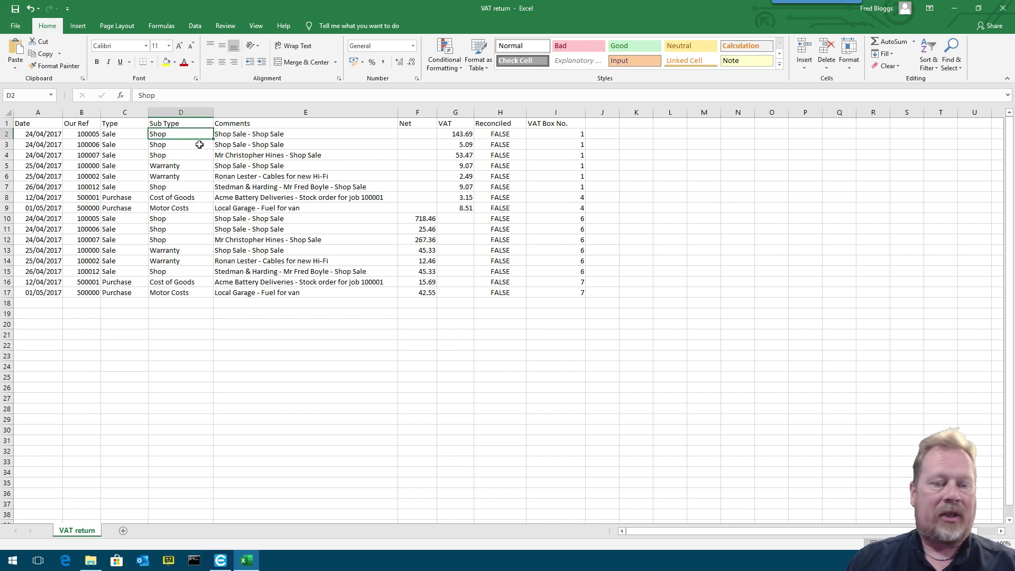
{"action": "left_click", "coordinate": [253, 136]}
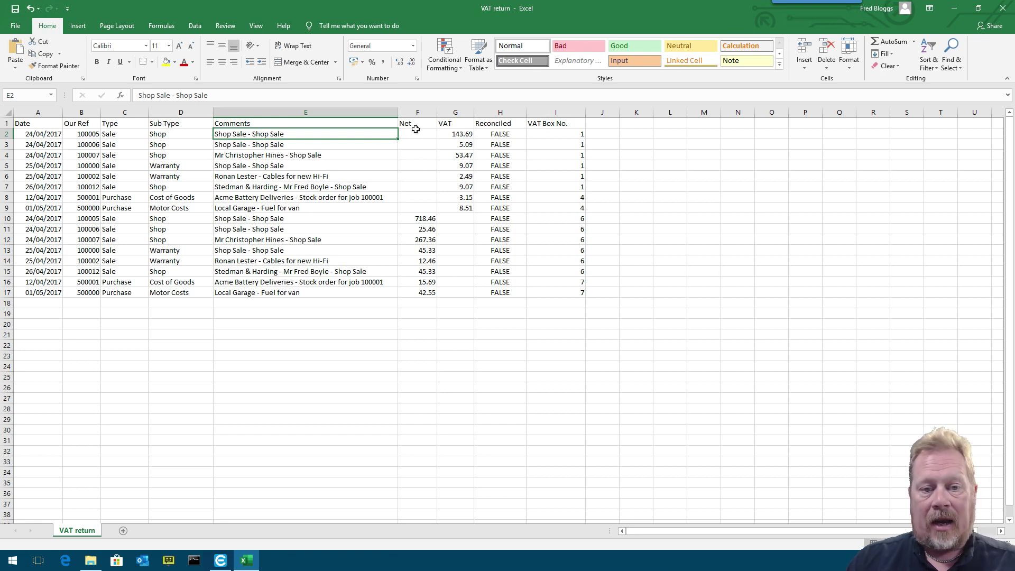
{"action": "left_click", "coordinate": [418, 111]}
{"action": "left_click", "coordinate": [454, 114]}
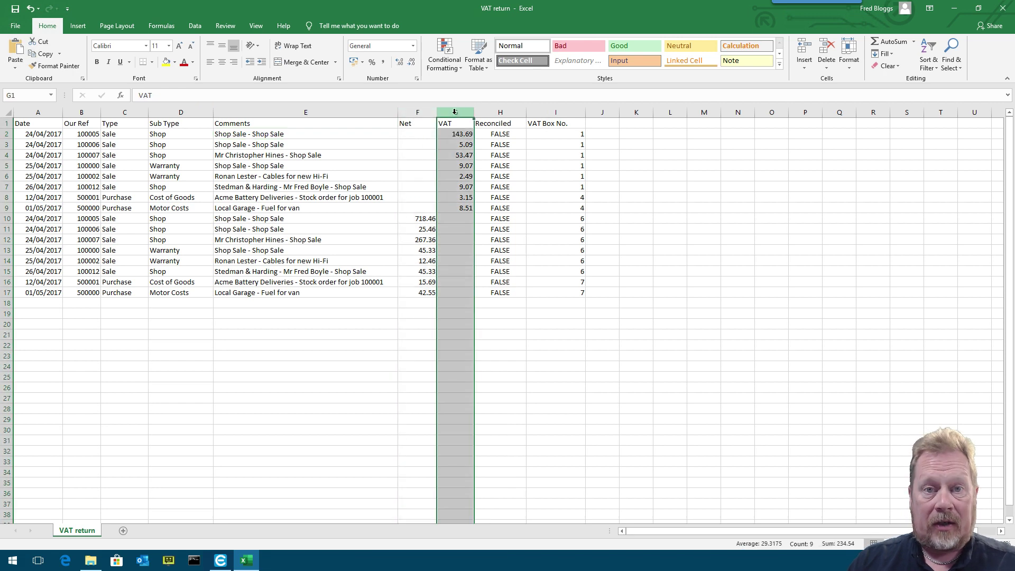
{"action": "left_click", "coordinate": [416, 134]}
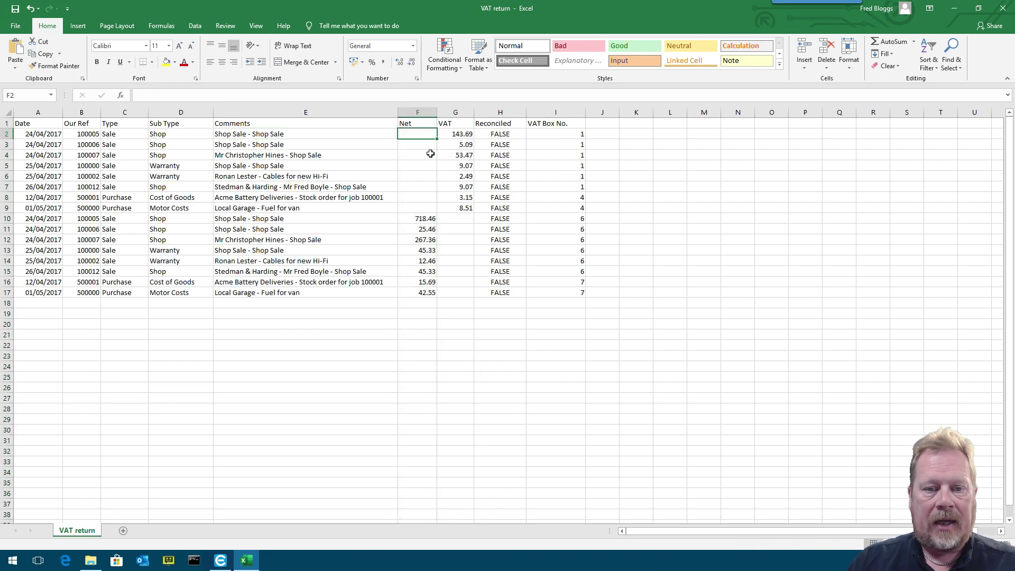
{"action": "left_click", "coordinate": [418, 147]}
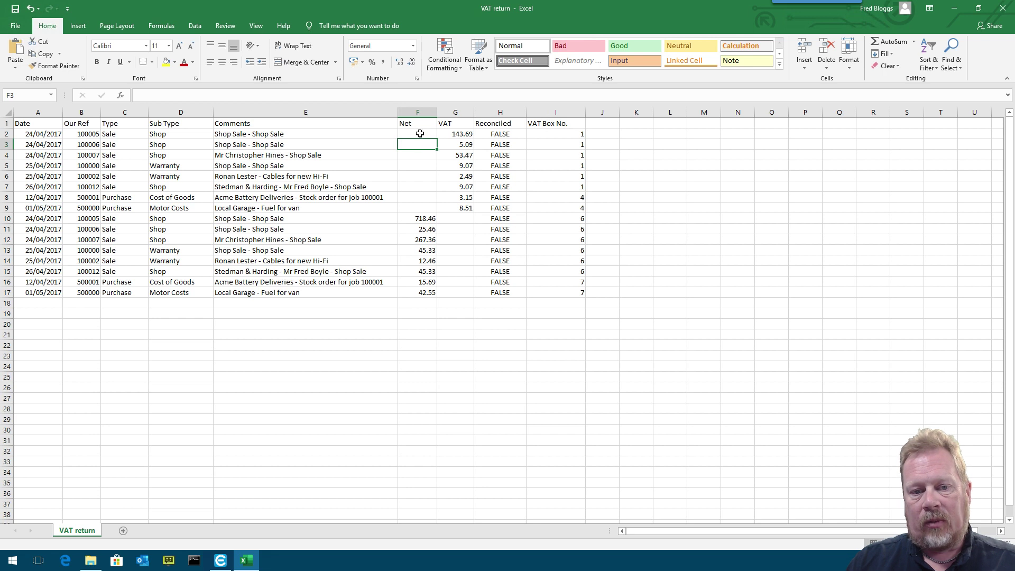
{"action": "left_click", "coordinate": [420, 134]}
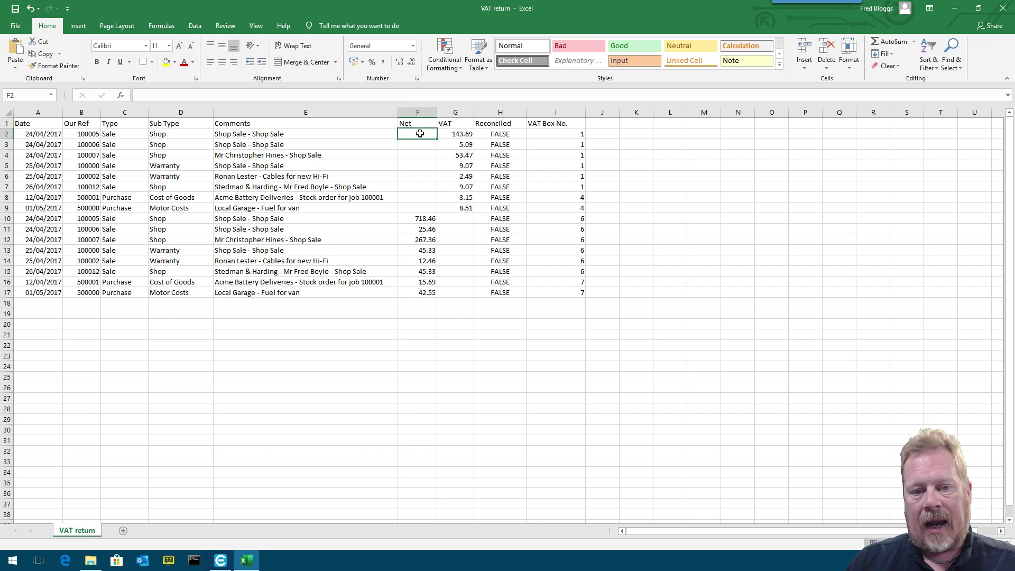
{"action": "left_click", "coordinate": [567, 136]}
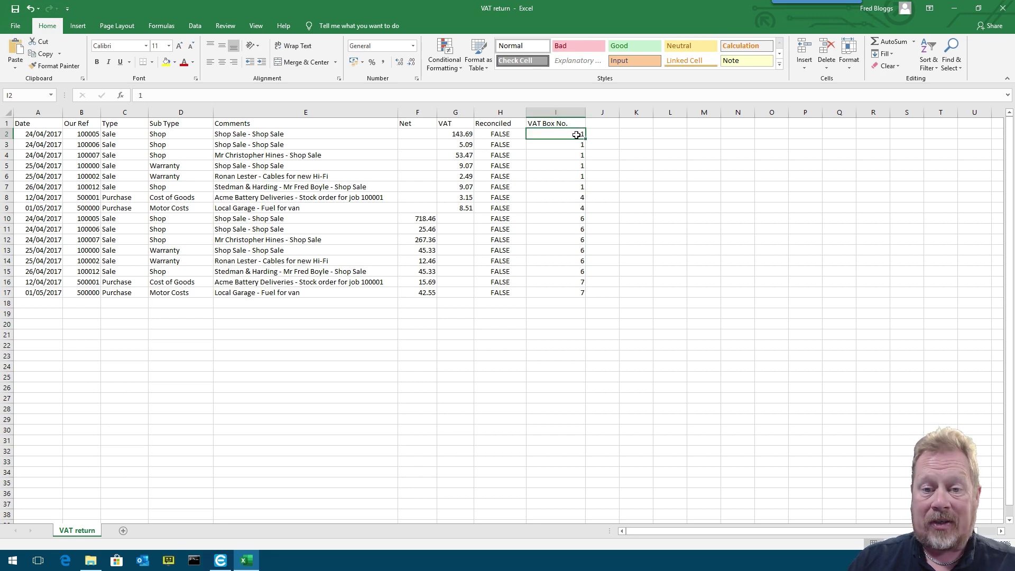
{"action": "left_click", "coordinate": [466, 134]}
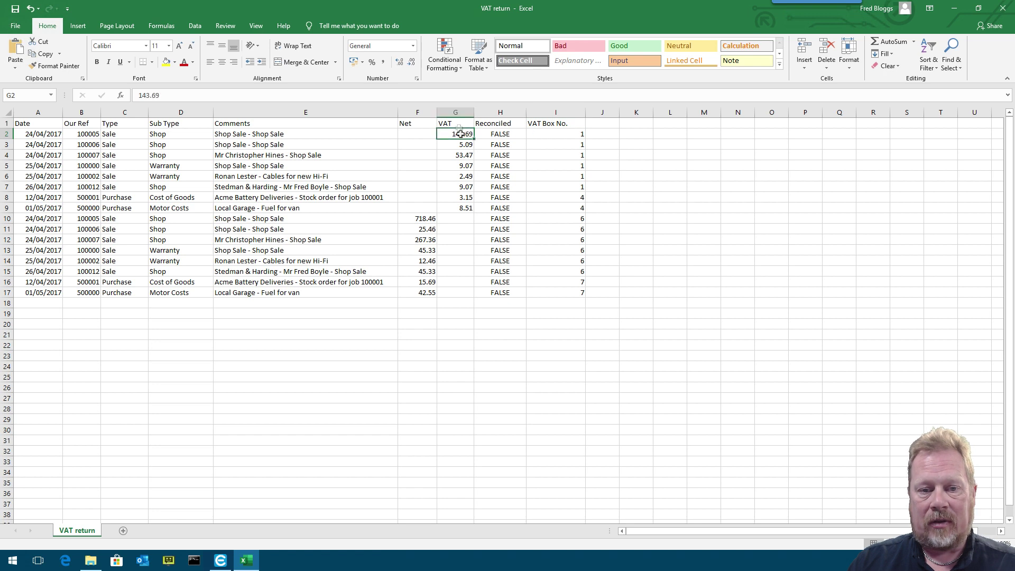
{"action": "left_click", "coordinate": [556, 135]}
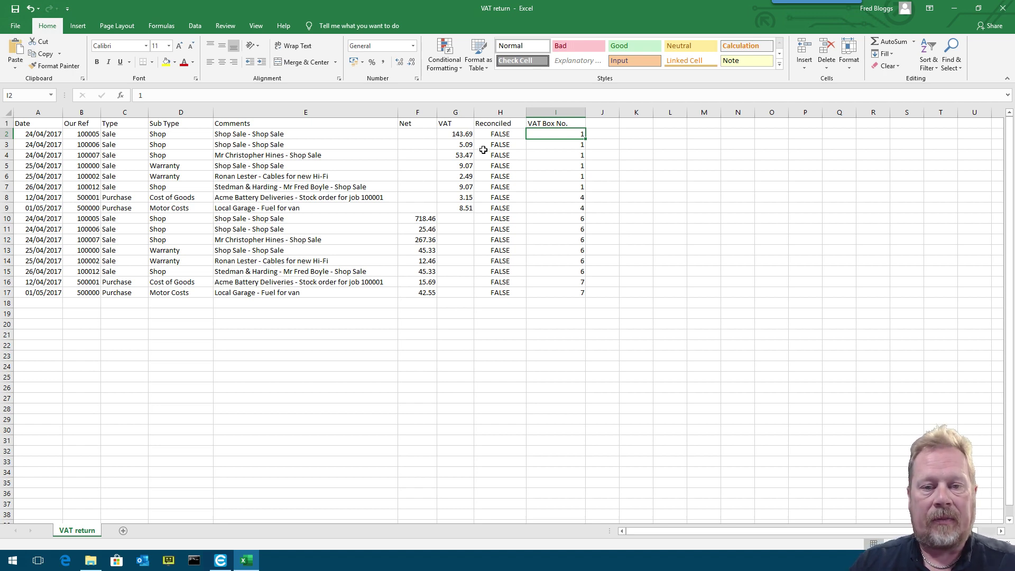
{"action": "left_click", "coordinate": [499, 112]}
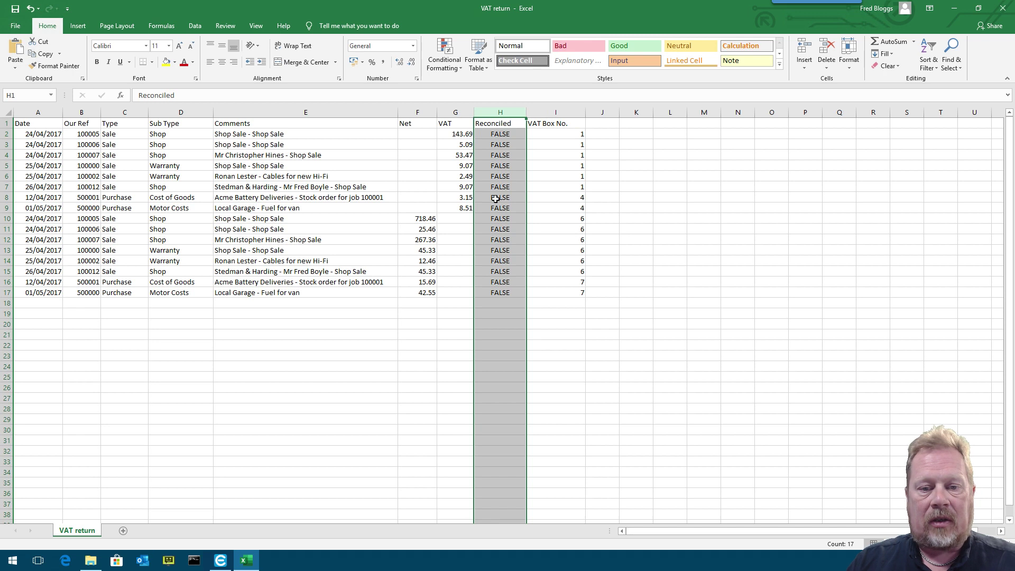
{"action": "left_click", "coordinate": [500, 135]}
{"action": "left_click", "coordinate": [502, 144]}
{"action": "left_click", "coordinate": [502, 155]}
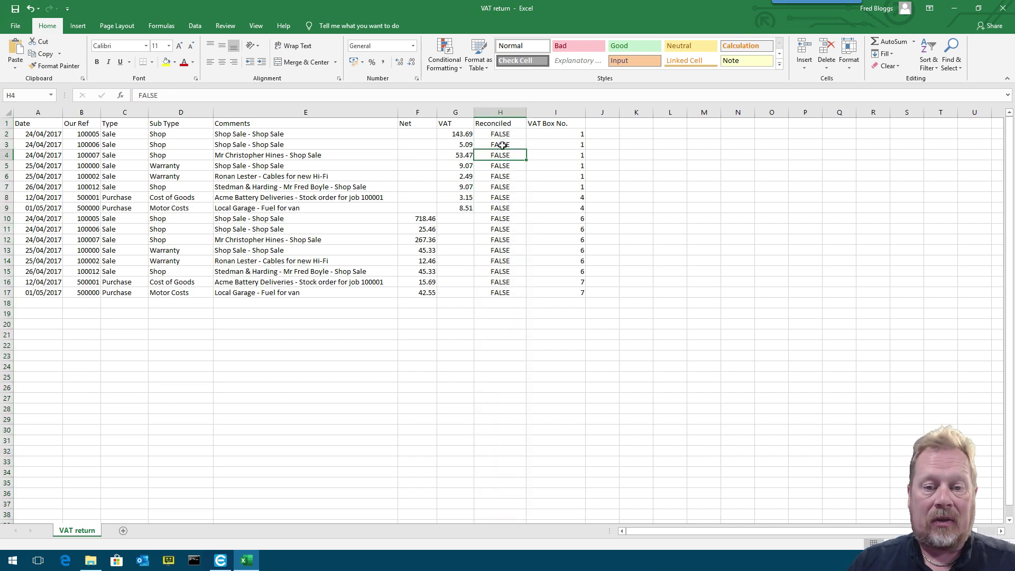
{"action": "left_click", "coordinate": [504, 146]}
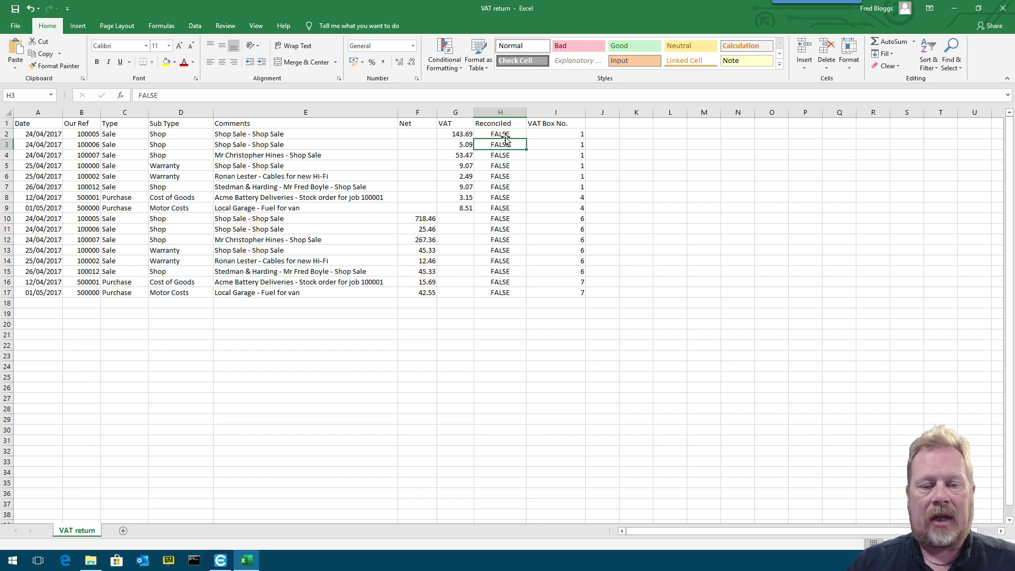
{"action": "left_click", "coordinate": [547, 132]}
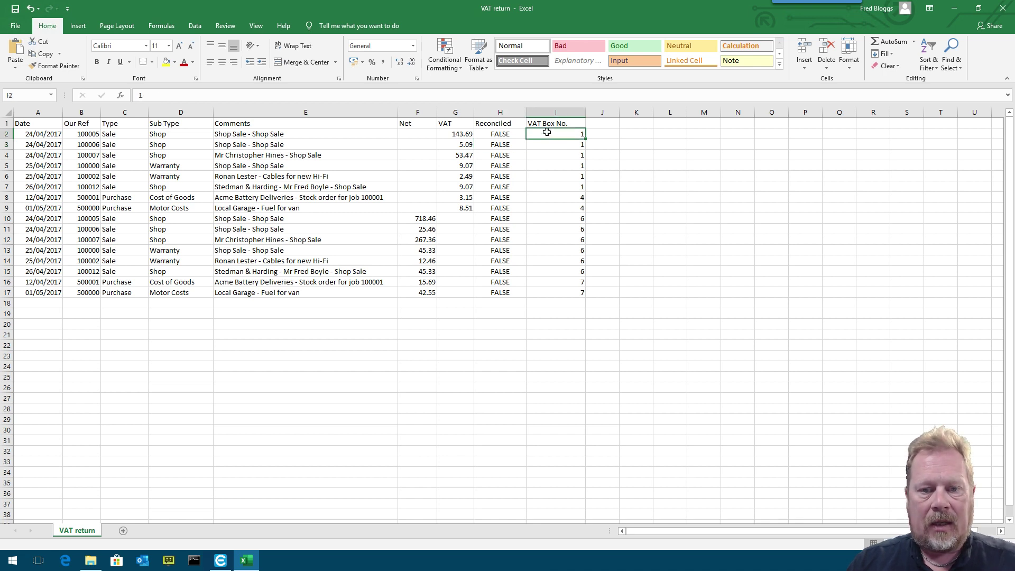
{"action": "left_click", "coordinate": [1002, 8]}
Close Excel without saving and bring up the Finances VAT Returns list.
{"action": "left_click", "coordinate": [509, 294]}
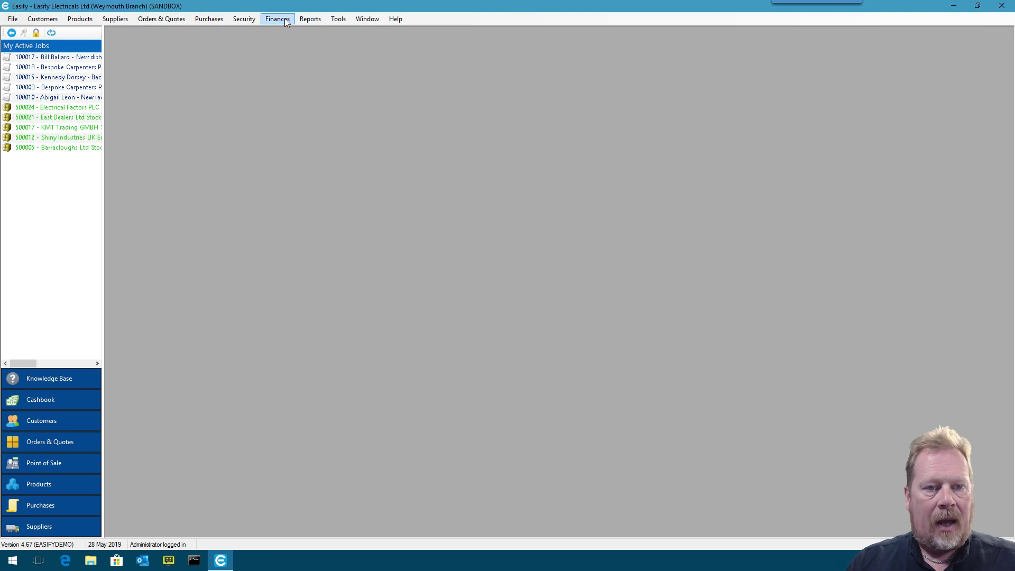
{"action": "left_click", "coordinate": [283, 19]}
{"action": "left_click", "coordinate": [314, 111]}
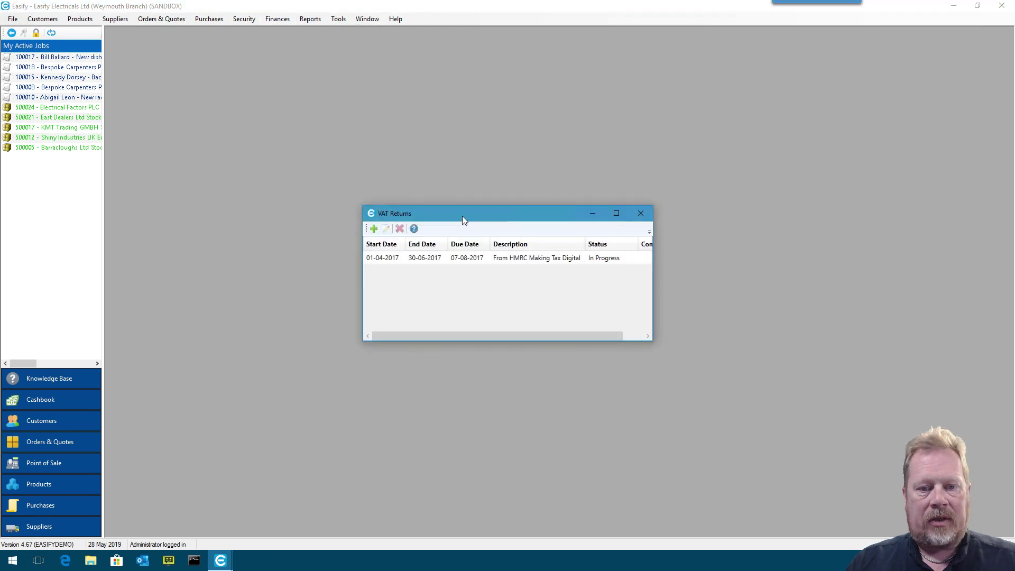
{"action": "left_click_drag", "start_coordinate": [462, 216], "coordinate": [412, 109]}
Reopen the in-progress 01-04-2017 to 30-06-2017 VAT return for editing.
{"action": "left_click", "coordinate": [392, 152]}
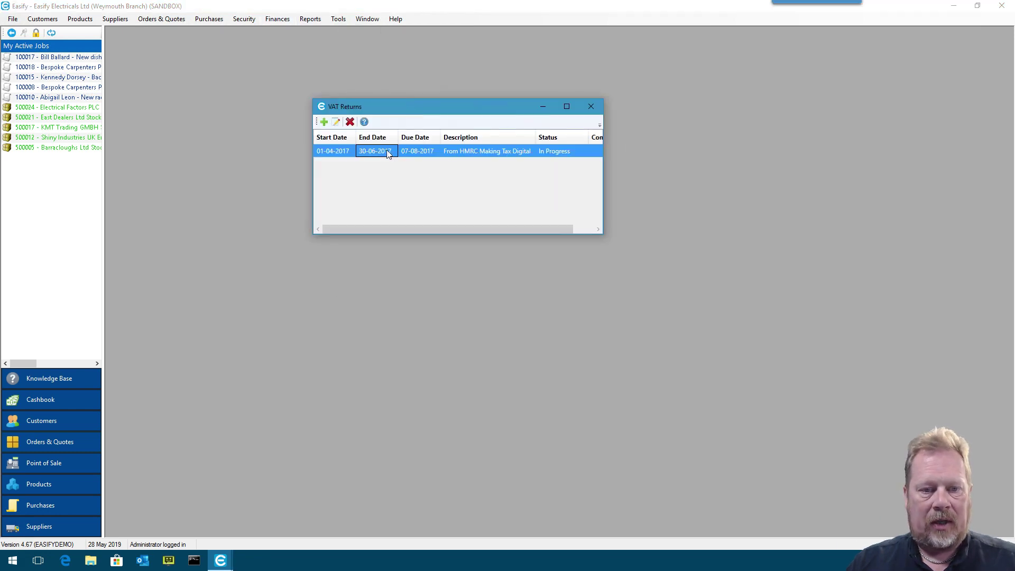
{"action": "left_click_drag", "start_coordinate": [604, 235], "coordinate": [719, 265]}
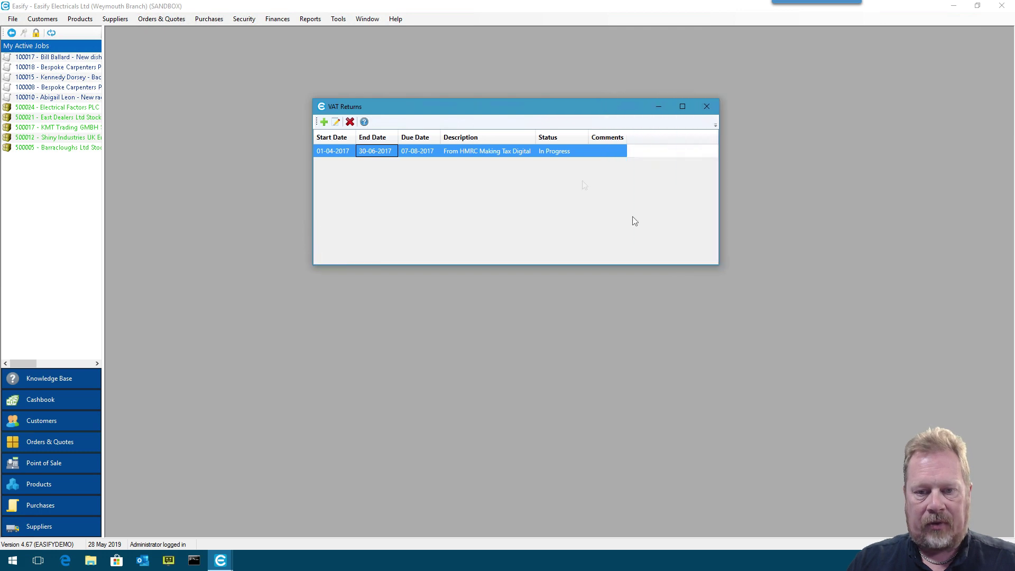
{"action": "double_click", "coordinate": [380, 152]}
{"action": "left_click_drag", "start_coordinate": [410, 158], "coordinate": [418, 156]}
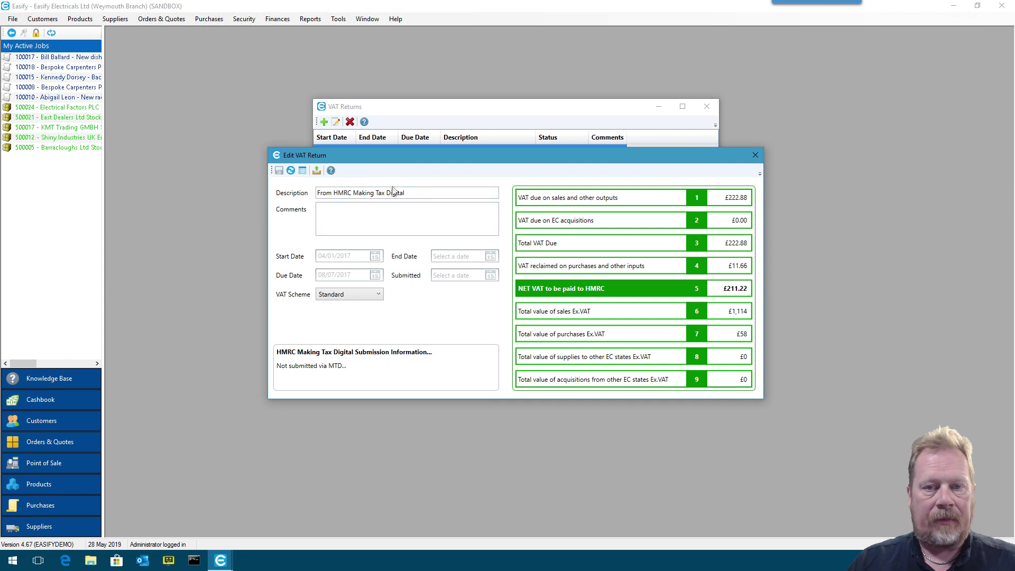
Start the Submit VAT Return action and confirm going ahead with the HMRC submission.
{"action": "left_click", "coordinate": [317, 172]}
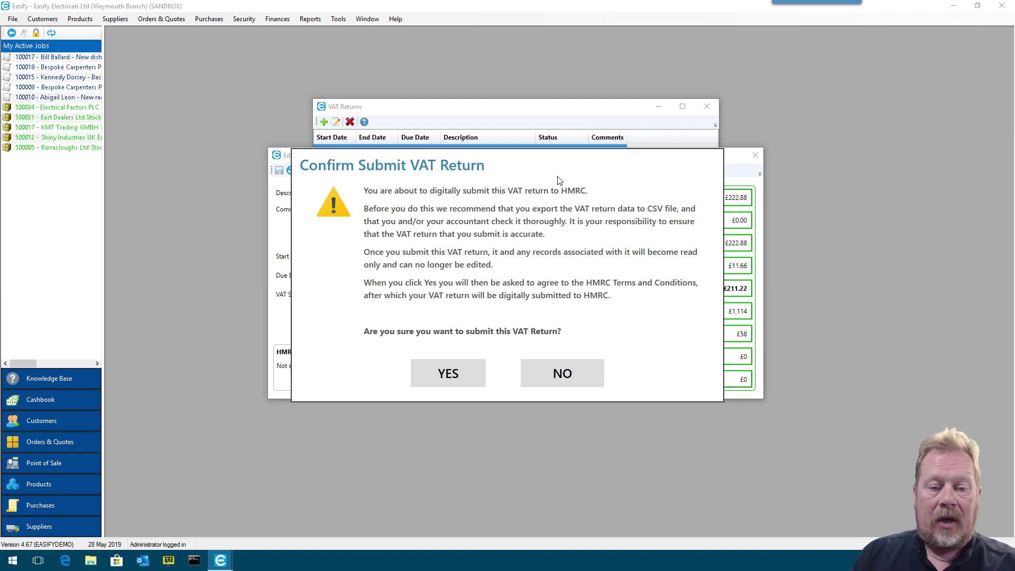
{"action": "left_click", "coordinate": [467, 372]}
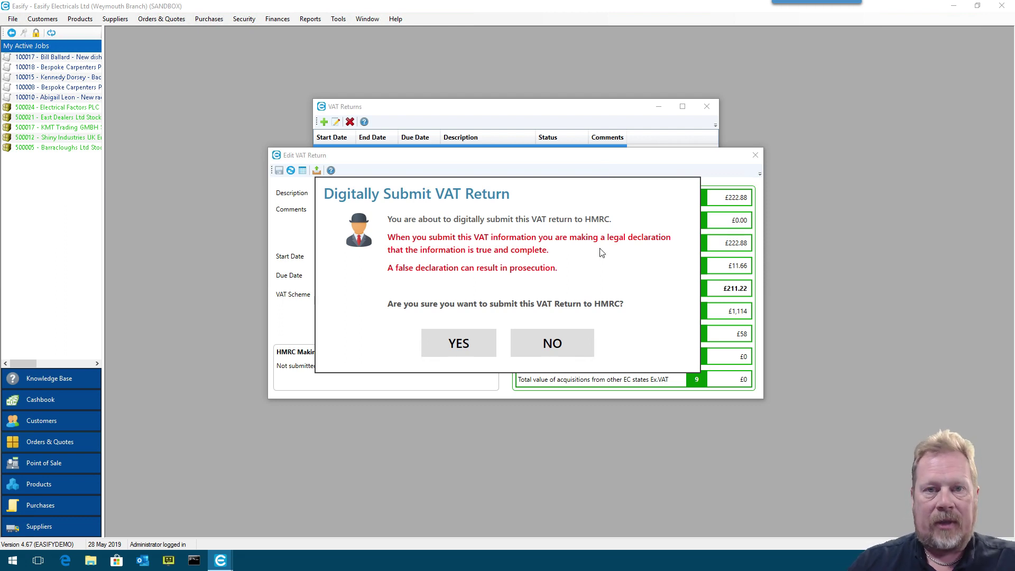
Accept the Digitally Submit VAT Return declaration to send the return to HMRC.
{"action": "left_click", "coordinate": [459, 343]}
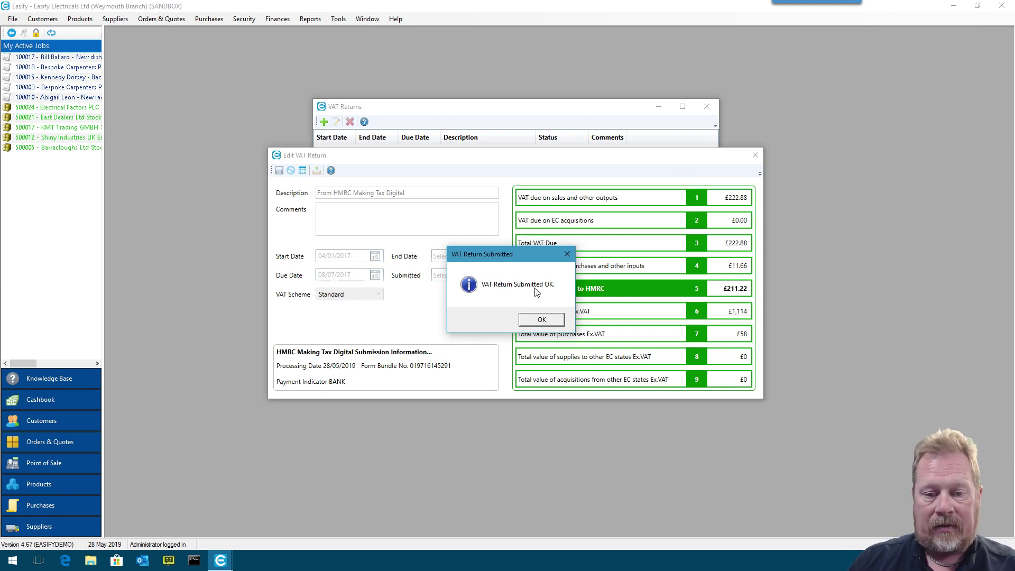
Dismiss the success message and close the submitted April–June 2017 return's editor.
{"action": "left_click", "coordinate": [546, 323]}
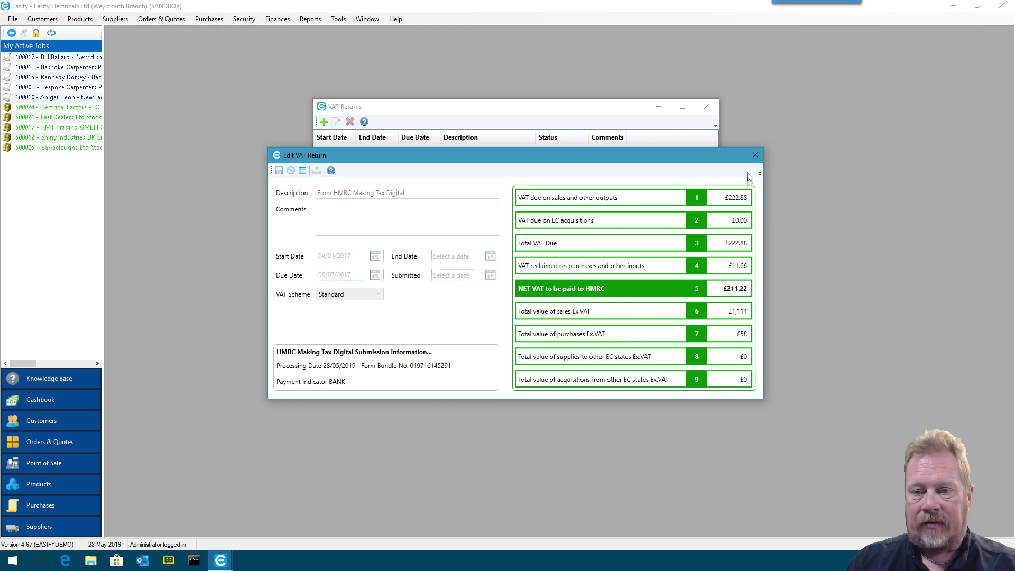
{"action": "left_click", "coordinate": [755, 155]}
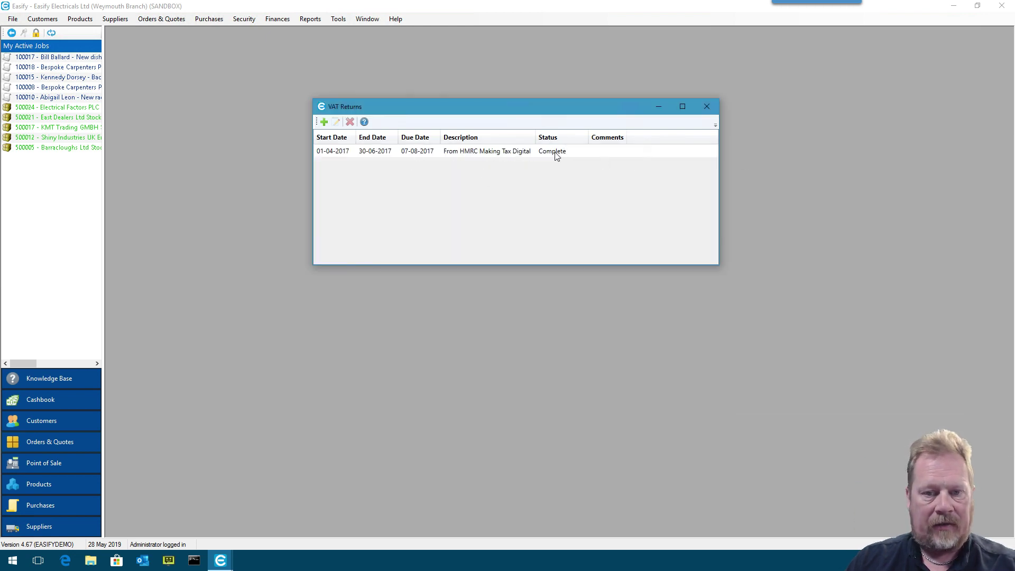
{"action": "left_click_drag", "start_coordinate": [562, 112], "coordinate": [563, 108]}
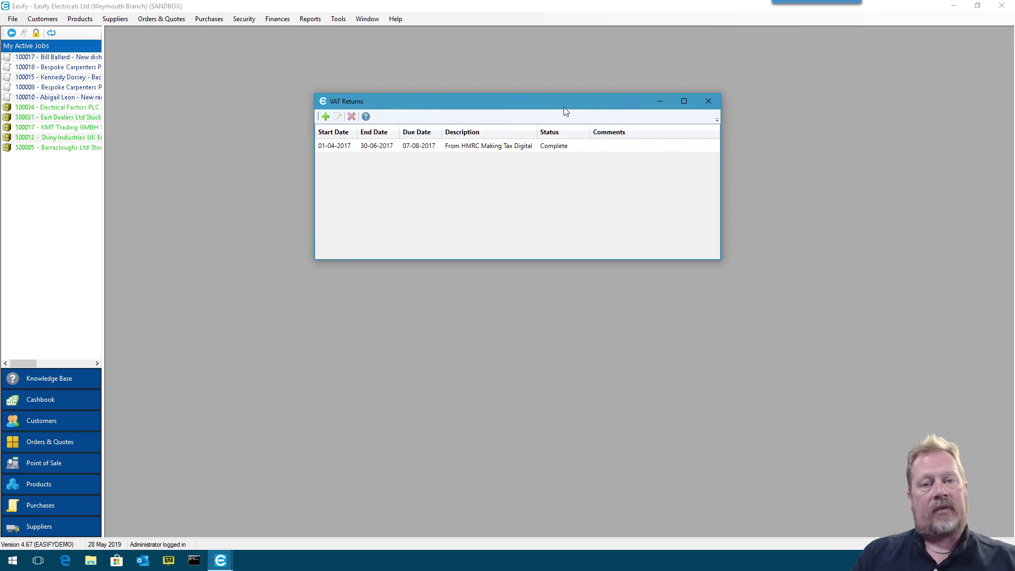